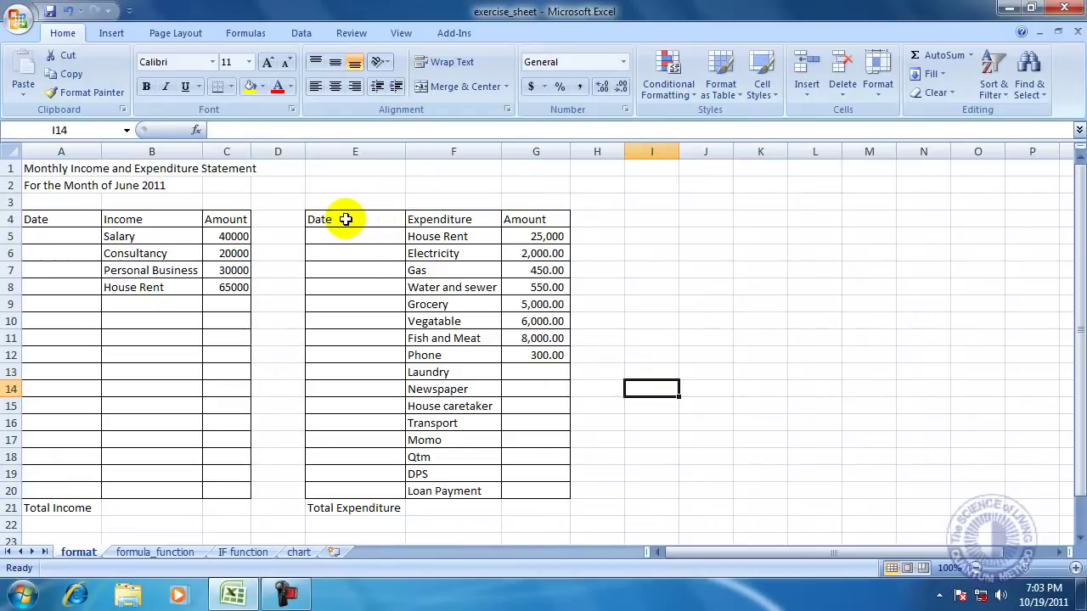
Copy the Date, Expenditure and Amount headers from E4:G4 and paste them at I4.
left_click(345, 219)
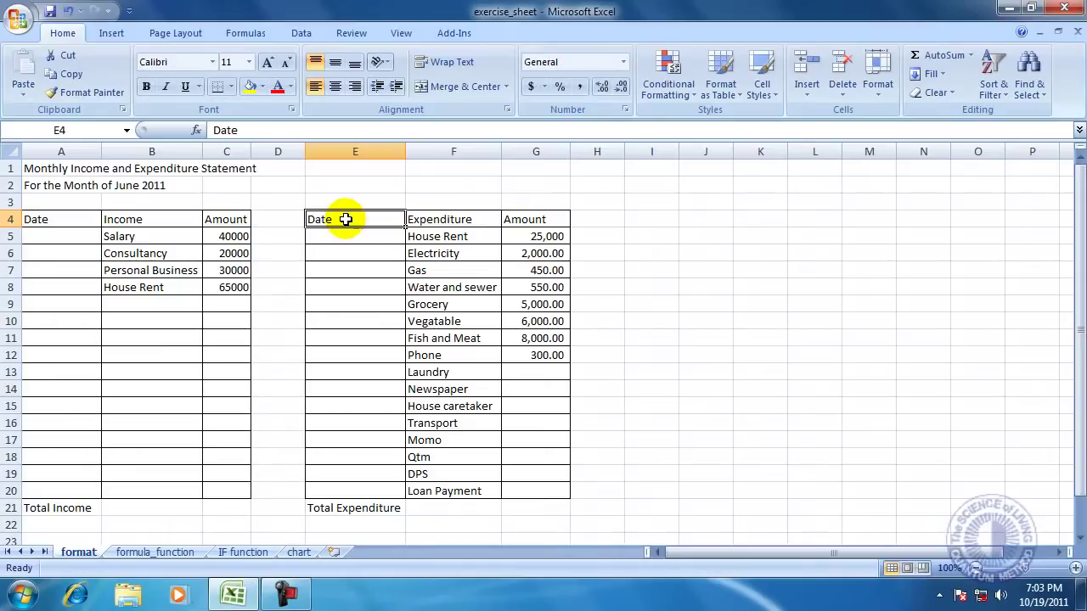
left_click_drag(346, 219, 510, 219)
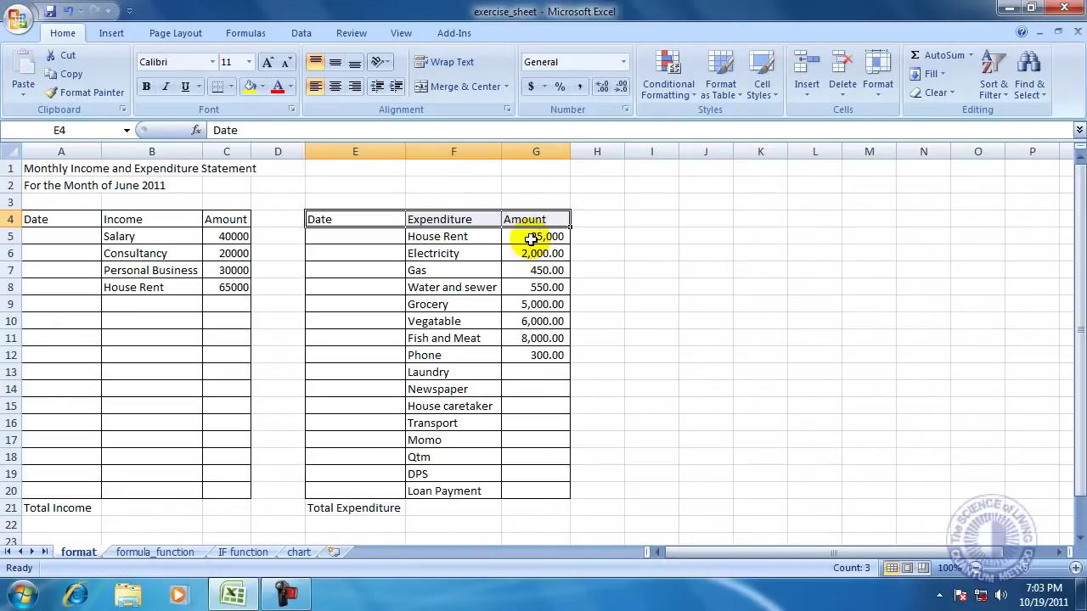
right_click(457, 220)
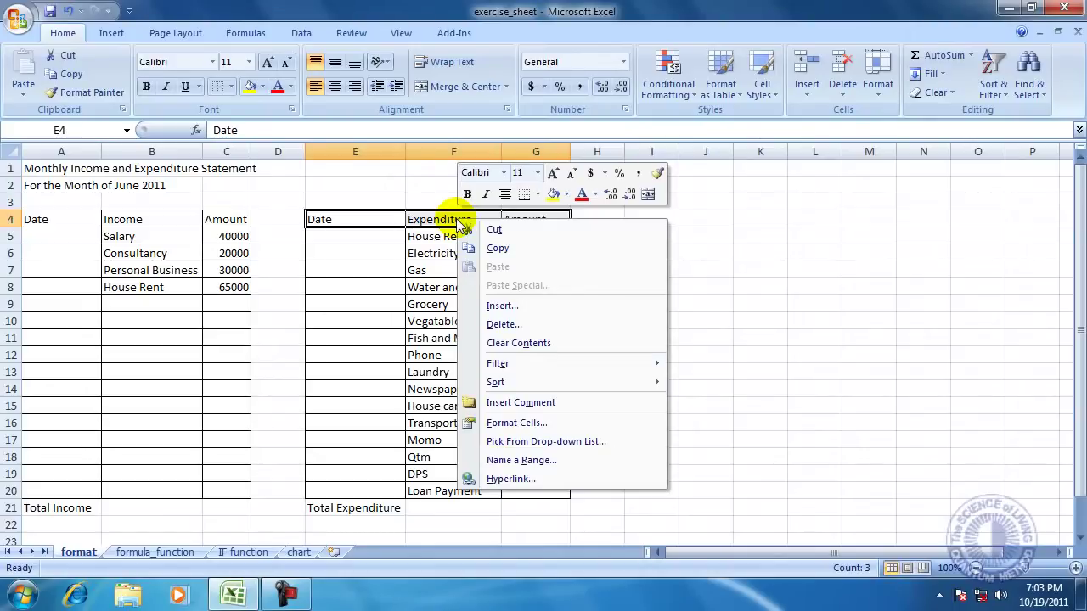
left_click(520, 251)
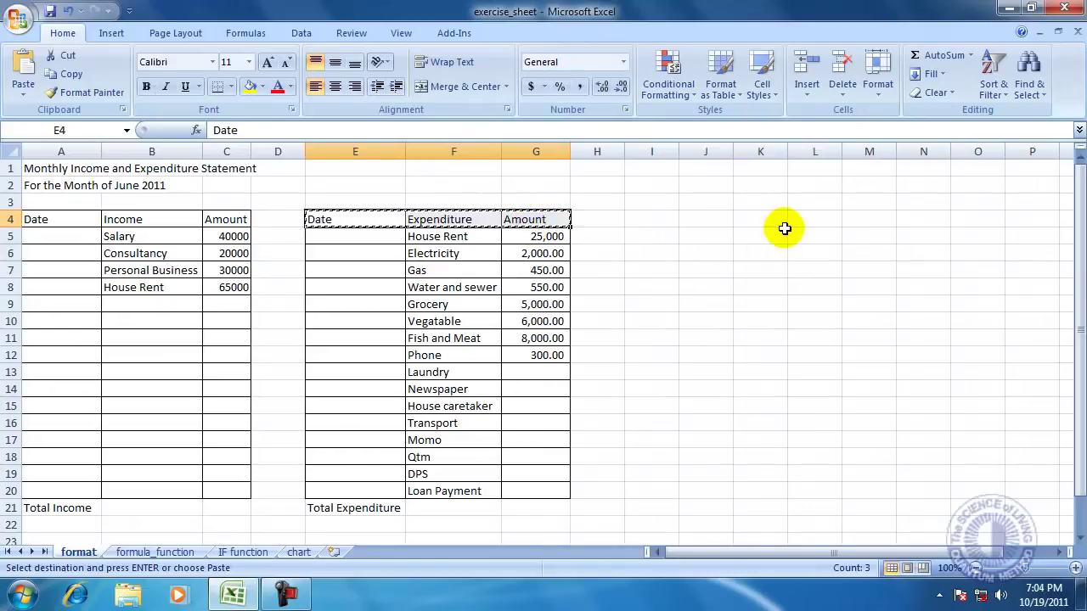
left_click(646, 219)
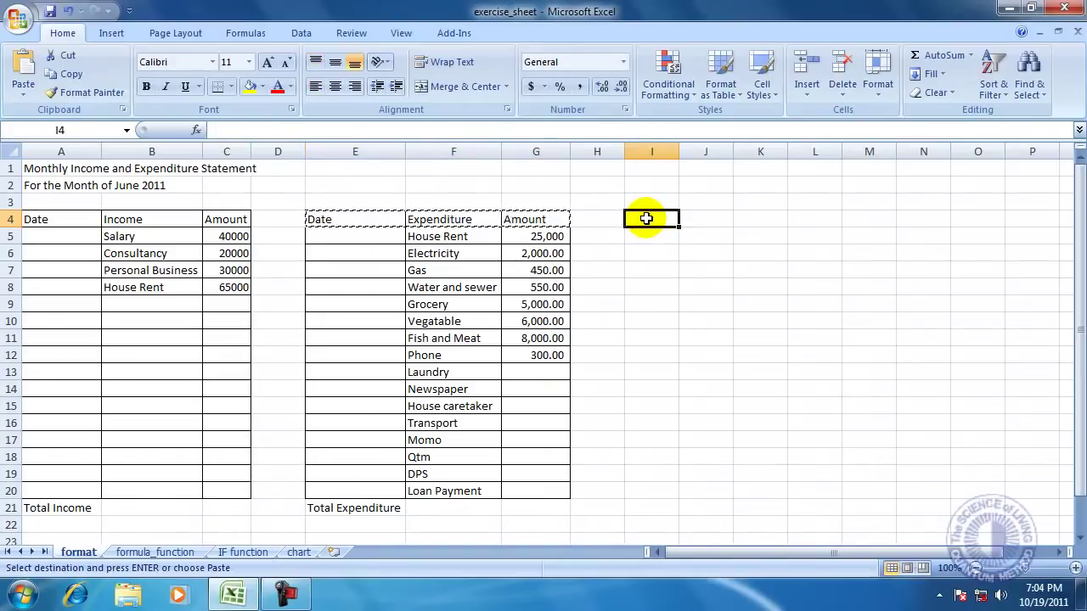
right_click(646, 219)
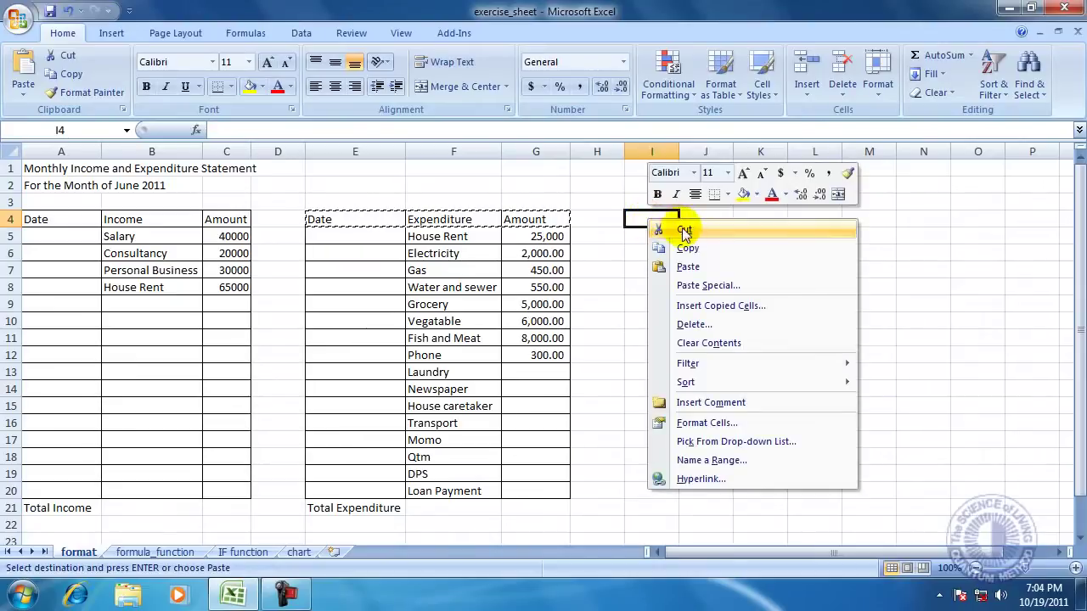
left_click(711, 268)
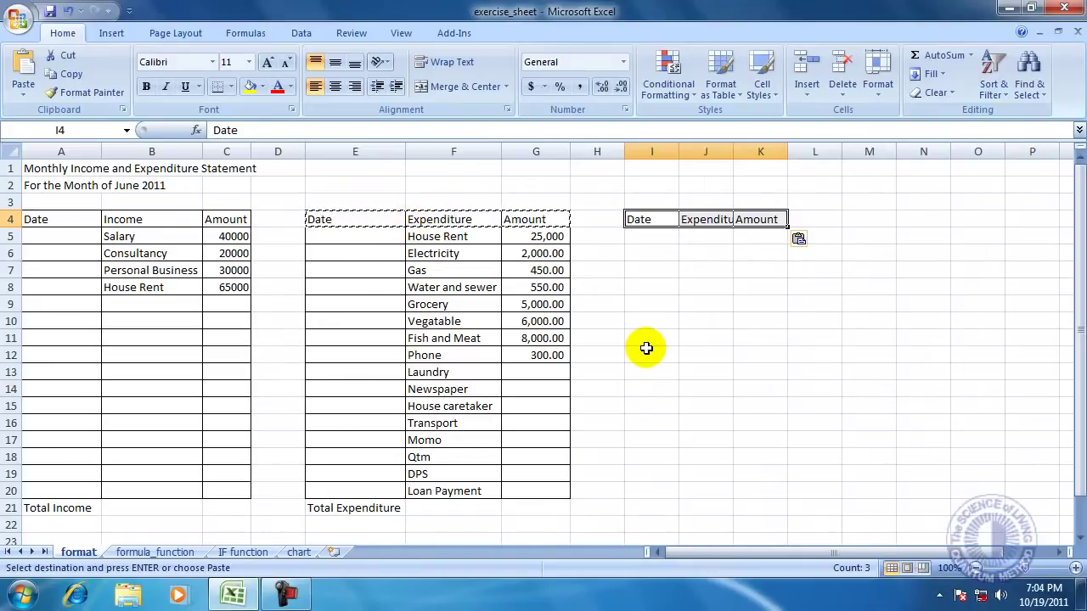
key("Escape")
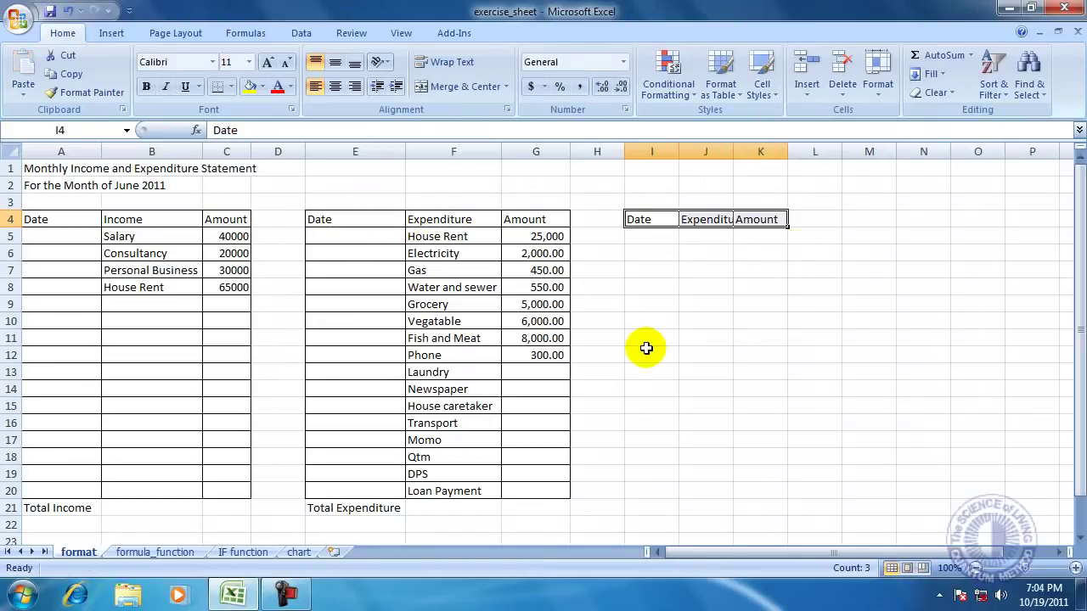
left_click(711, 354)
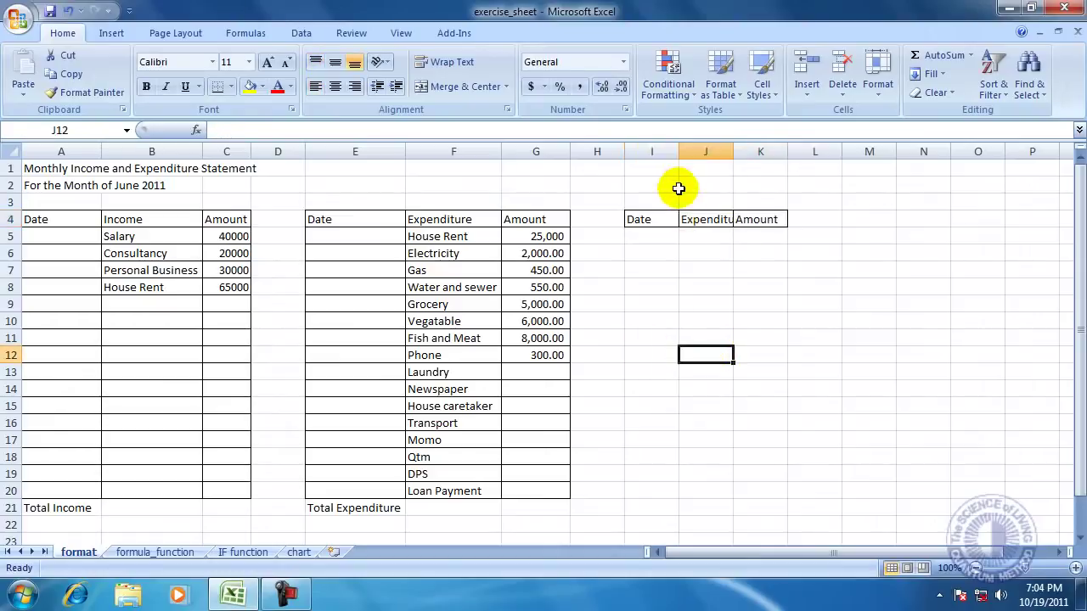
Narrow column I to suit the Date header and fit columns J and K to their contents.
left_click_drag(677, 149, 655, 149)
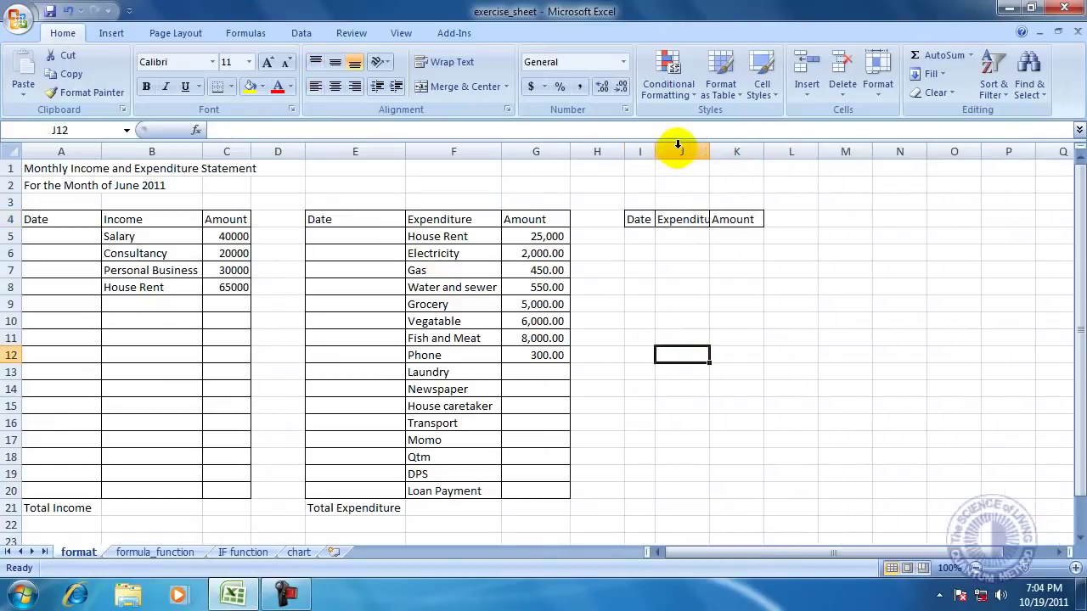
double_click(711, 149)
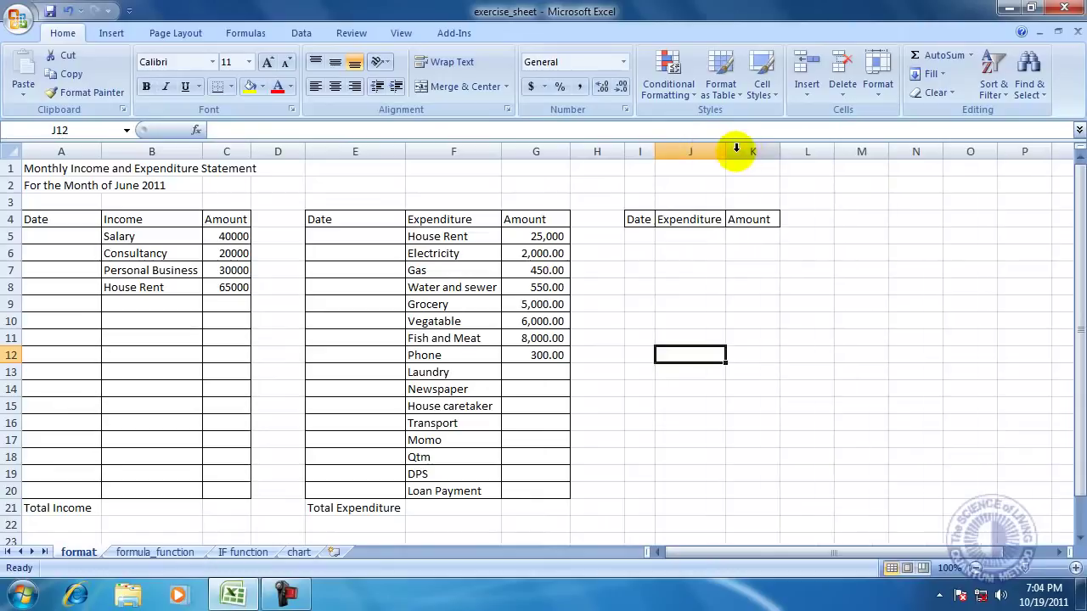
double_click(779, 152)
left_click(812, 272)
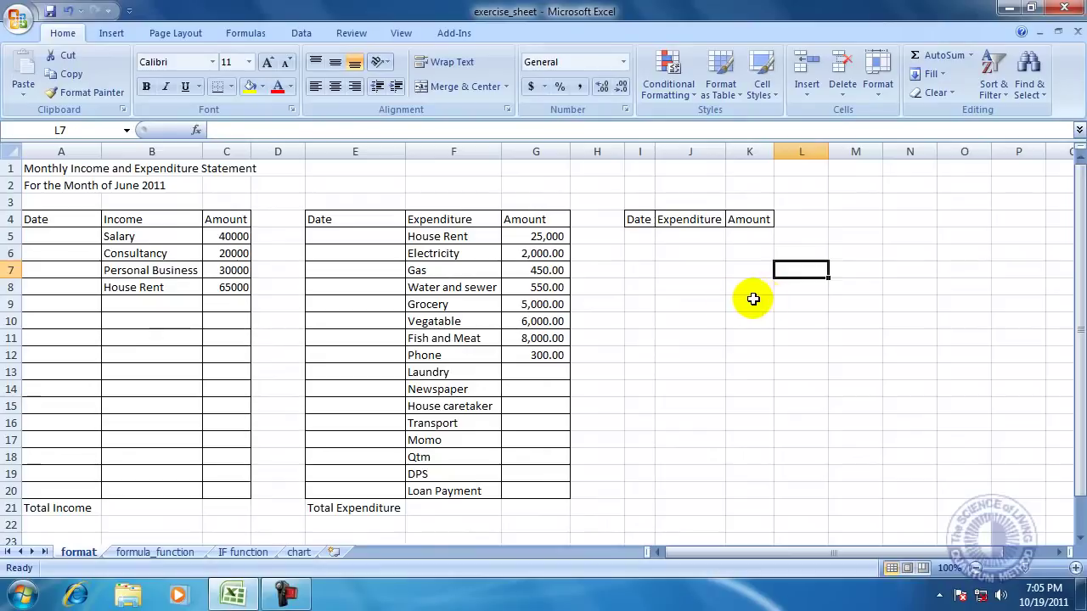
Move the expenditure cells E5:G10 to I5 by cut and paste, and fit columns J and K to their contents.
left_click_drag(347, 235, 518, 315)
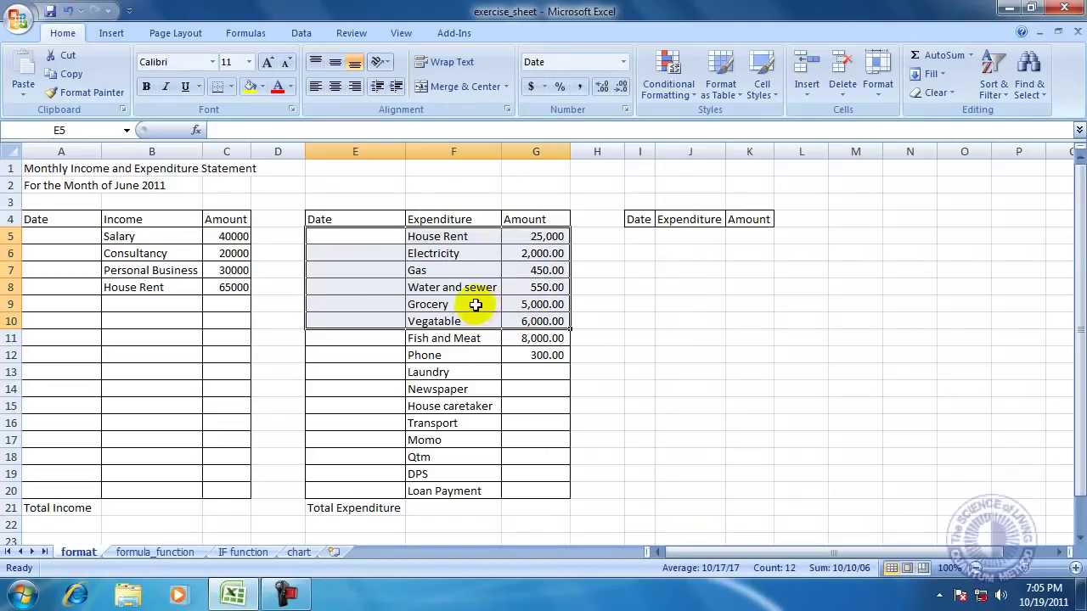
right_click(449, 272)
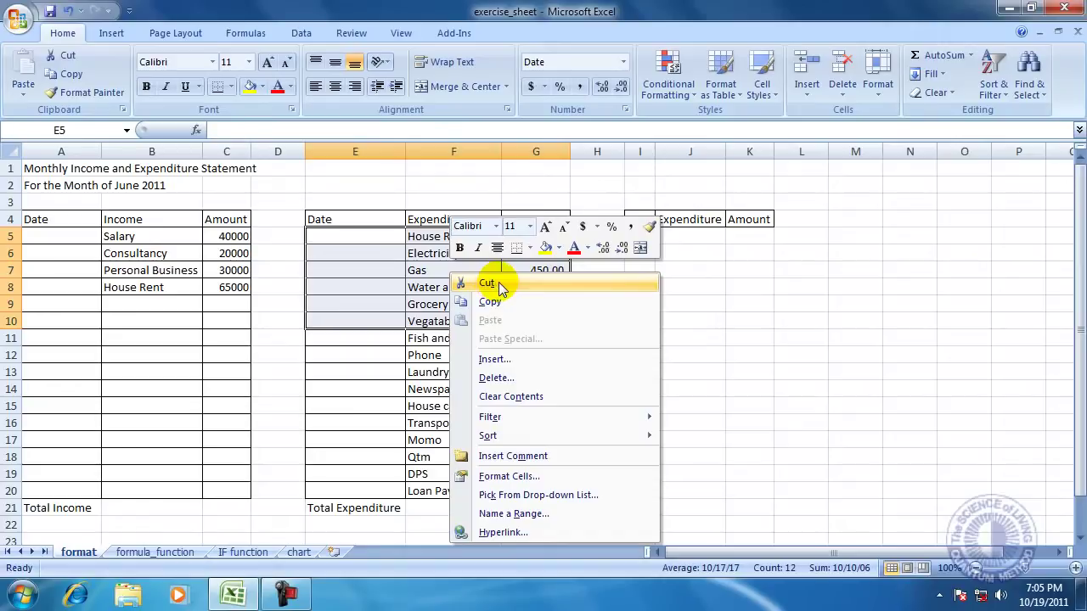
left_click(488, 283)
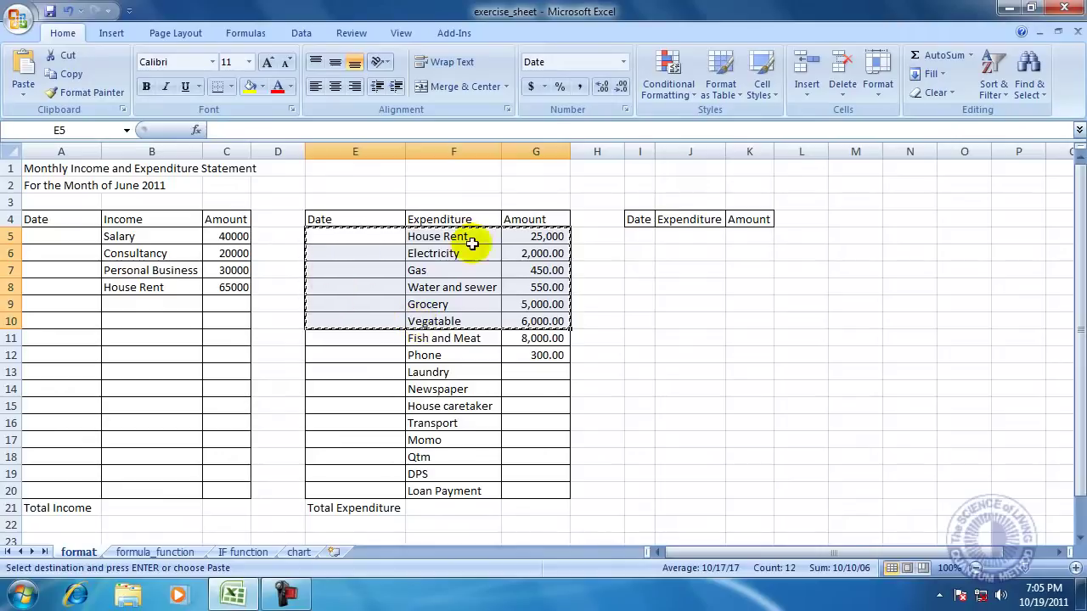
left_click(642, 237)
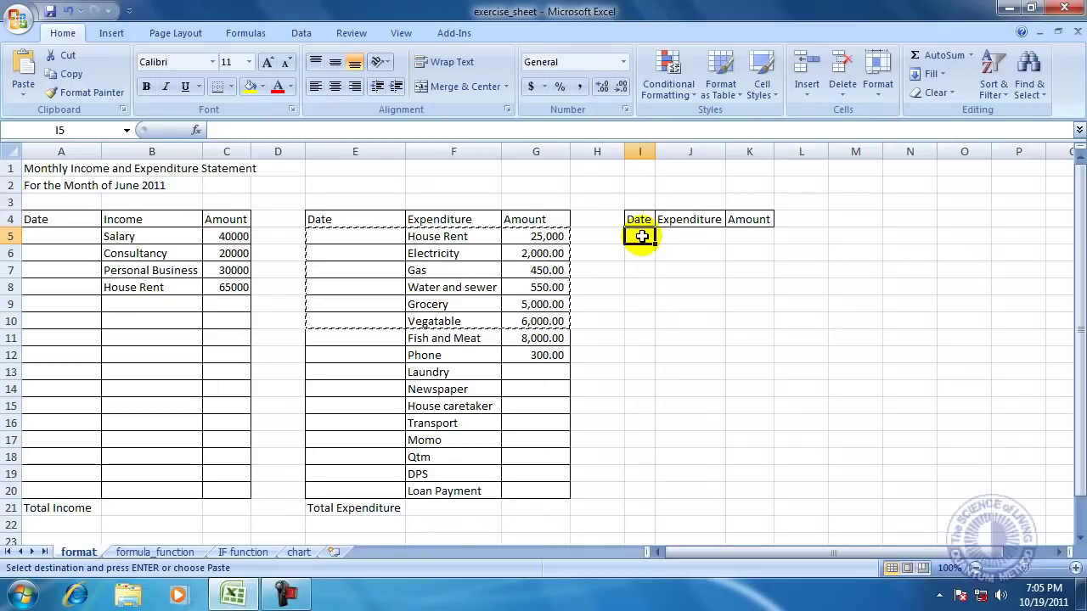
right_click(642, 237)
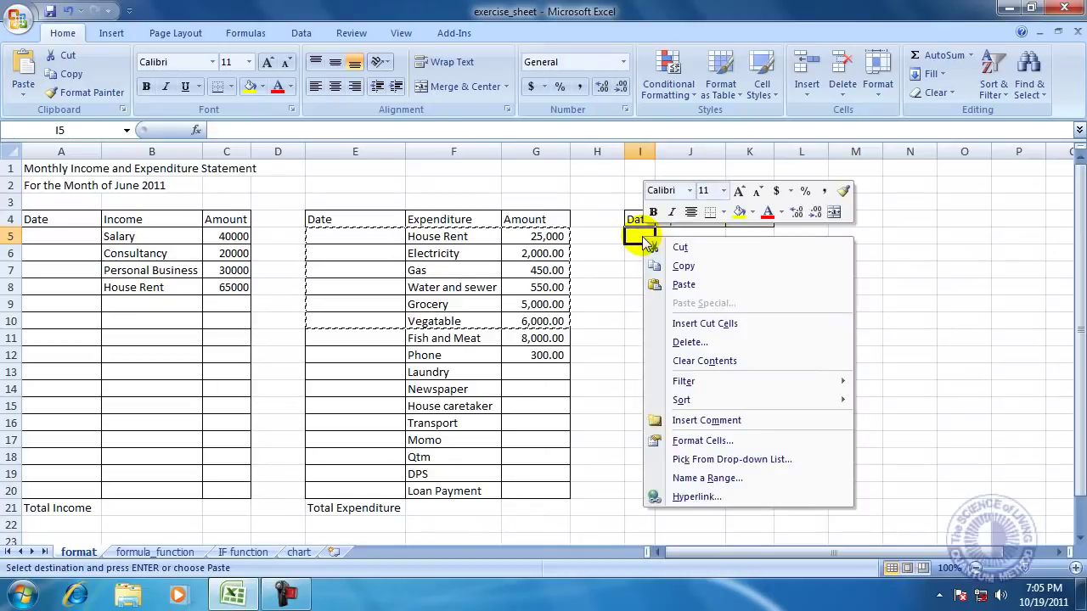
left_click(684, 285)
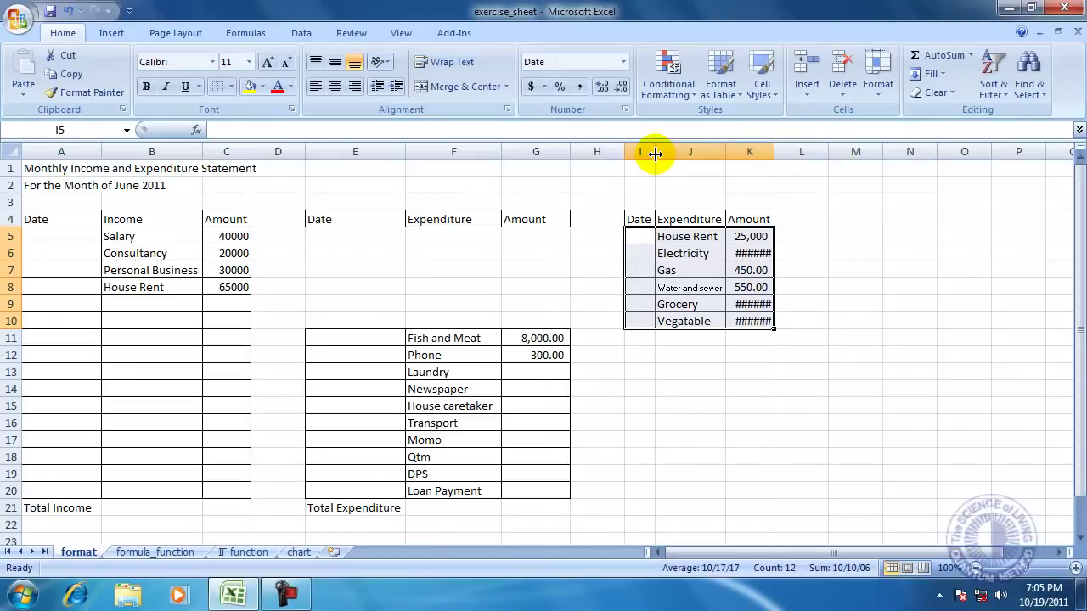
double_click(720, 154)
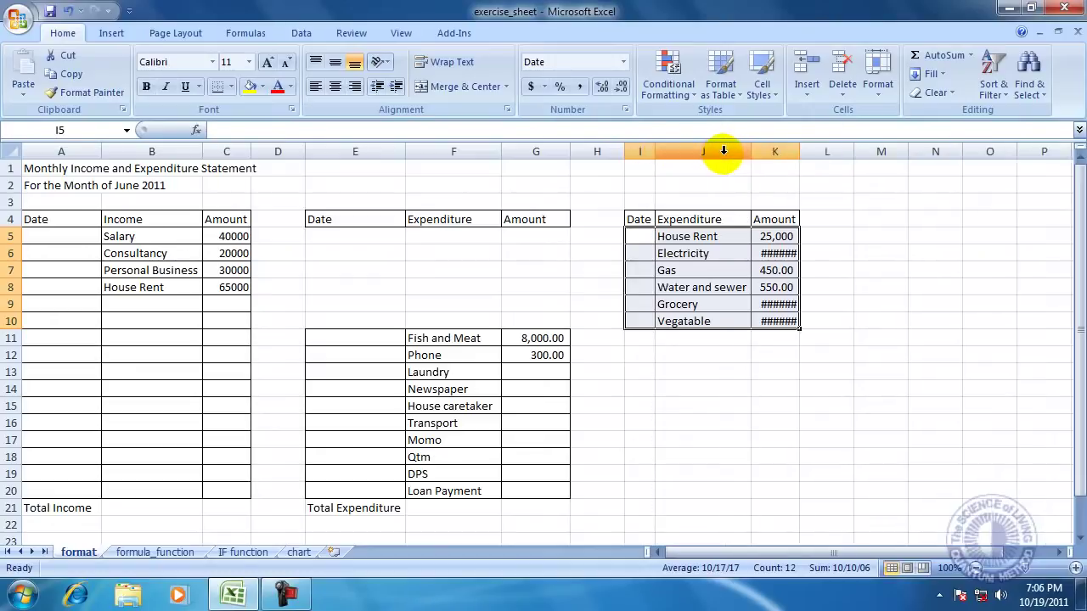
double_click(799, 151)
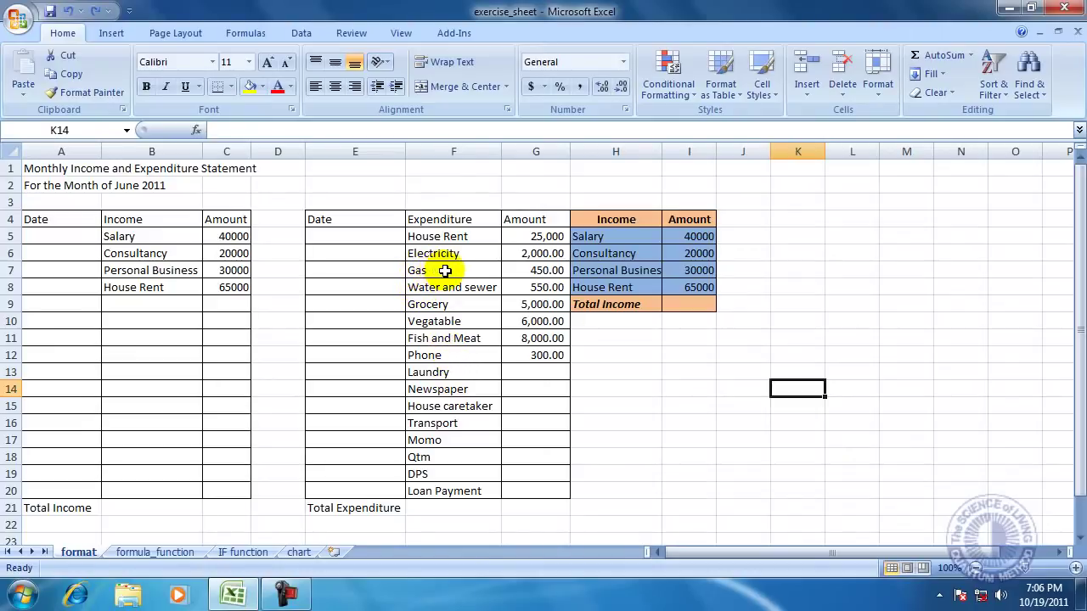
Try deleting the Gas cells F7:G7 with the Shift cells up option, and undo the deletion.
left_click_drag(444, 270, 518, 270)
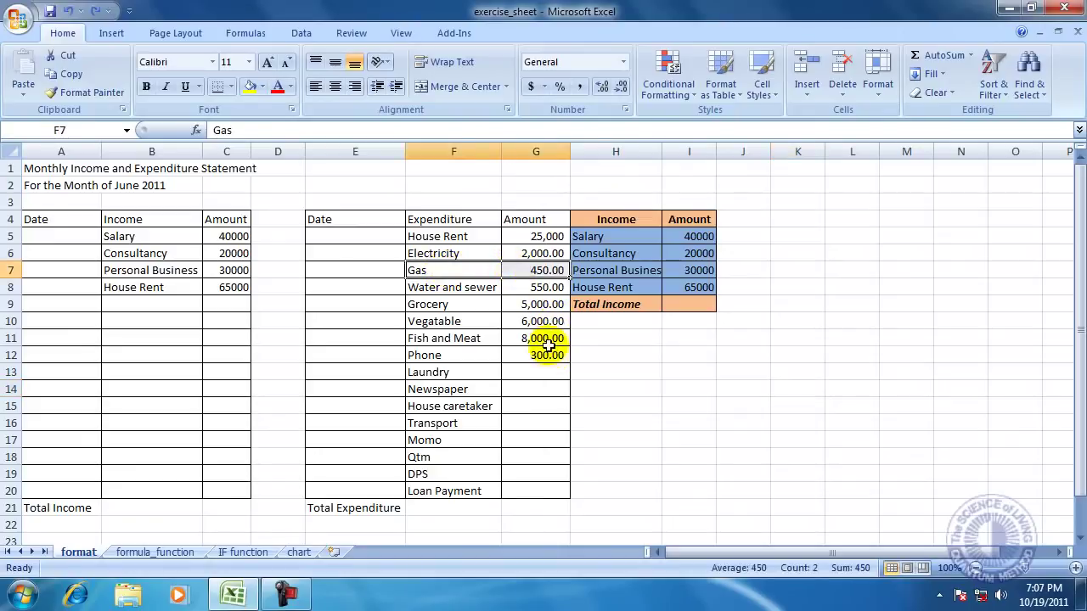
right_click(476, 270)
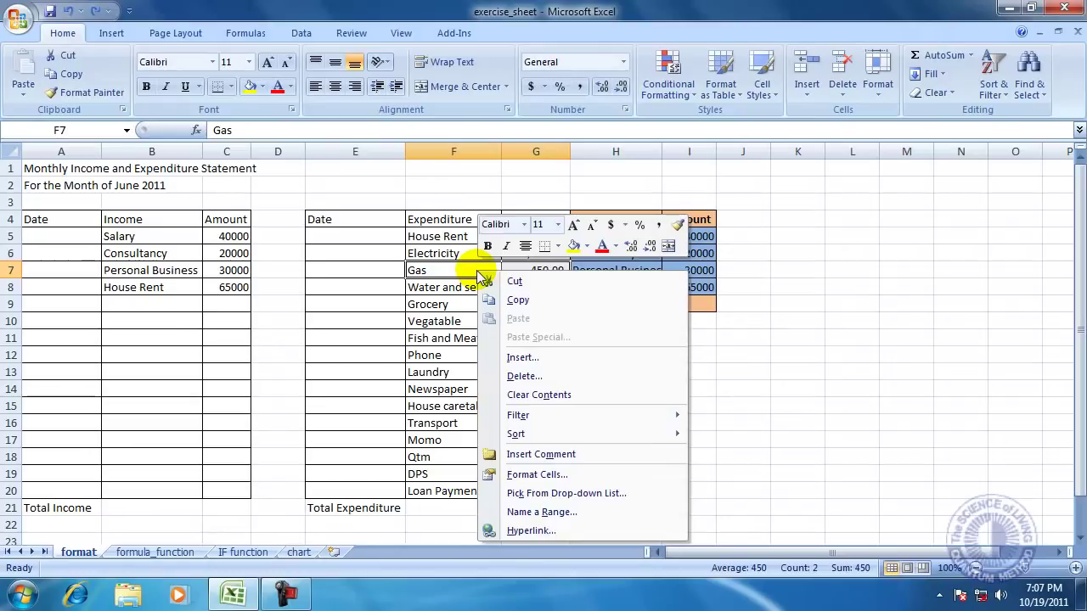
left_click(541, 374)
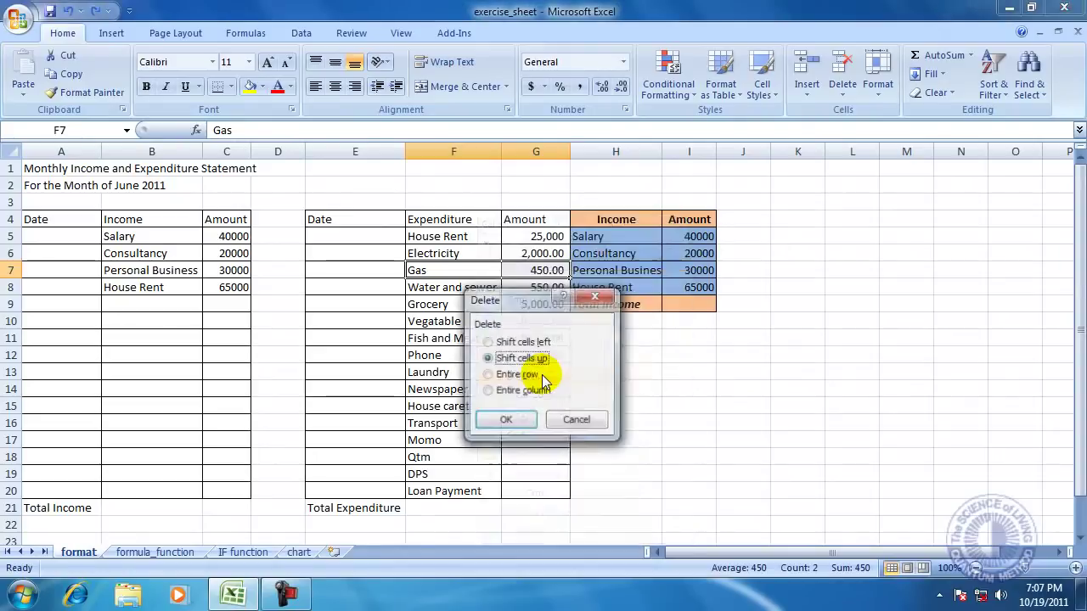
left_click_drag(531, 303, 673, 337)
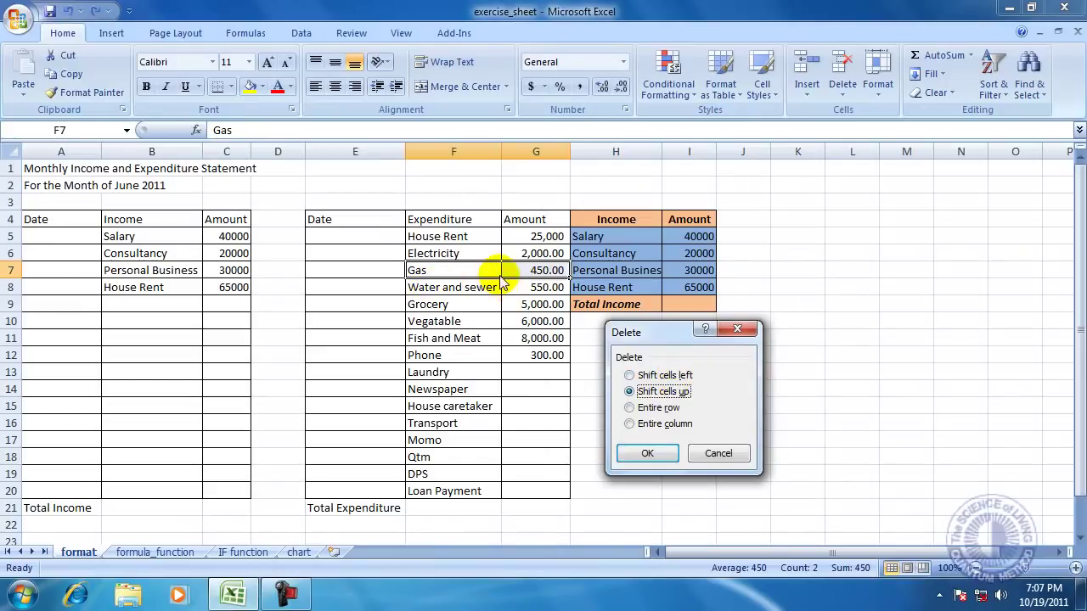
left_click(648, 454)
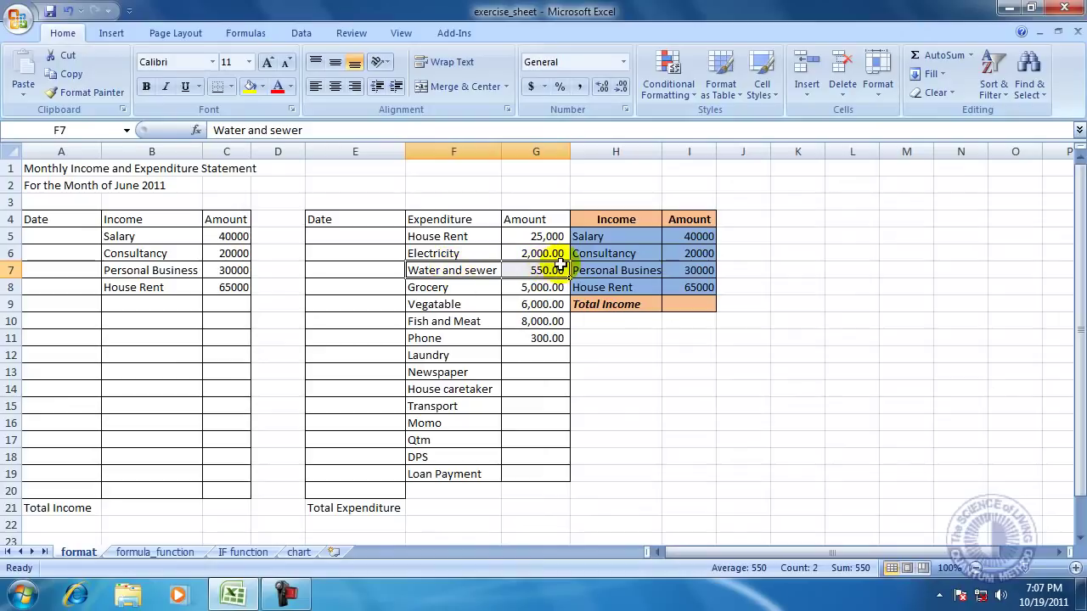
key("ctrl+z")
Try deleting the Gas cells F7:G7 with the Shift cells left option, and undo the deletion.
right_click(470, 273)
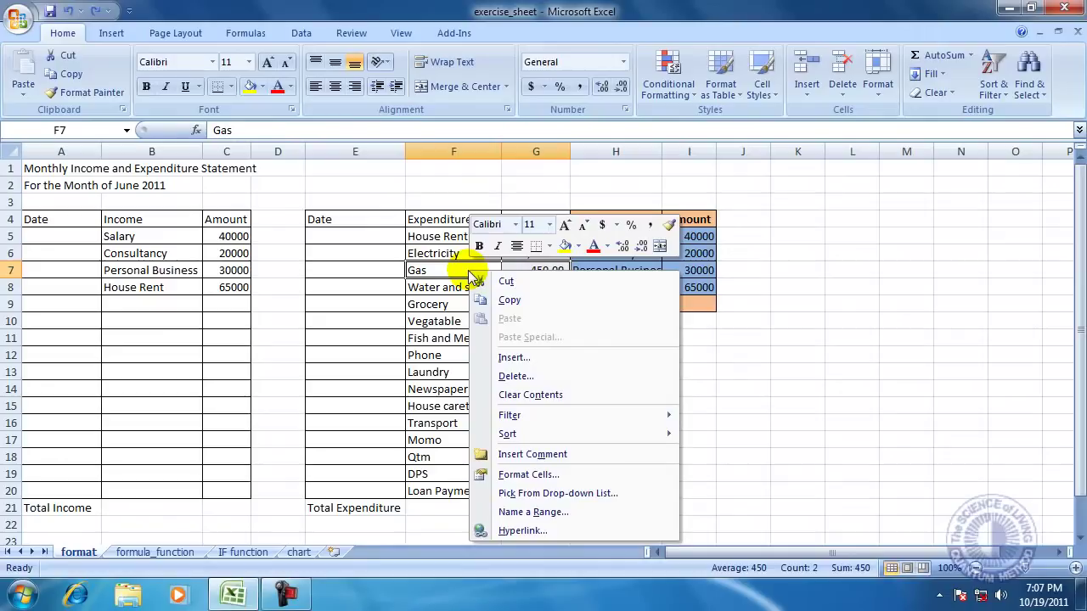
left_click(508, 376)
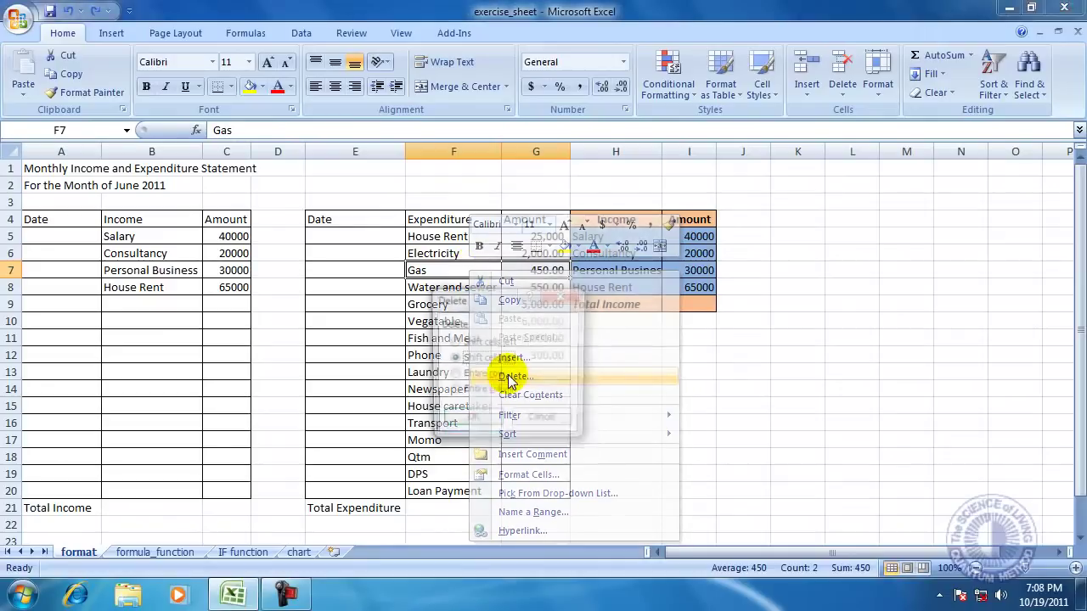
left_click_drag(490, 304, 758, 325)
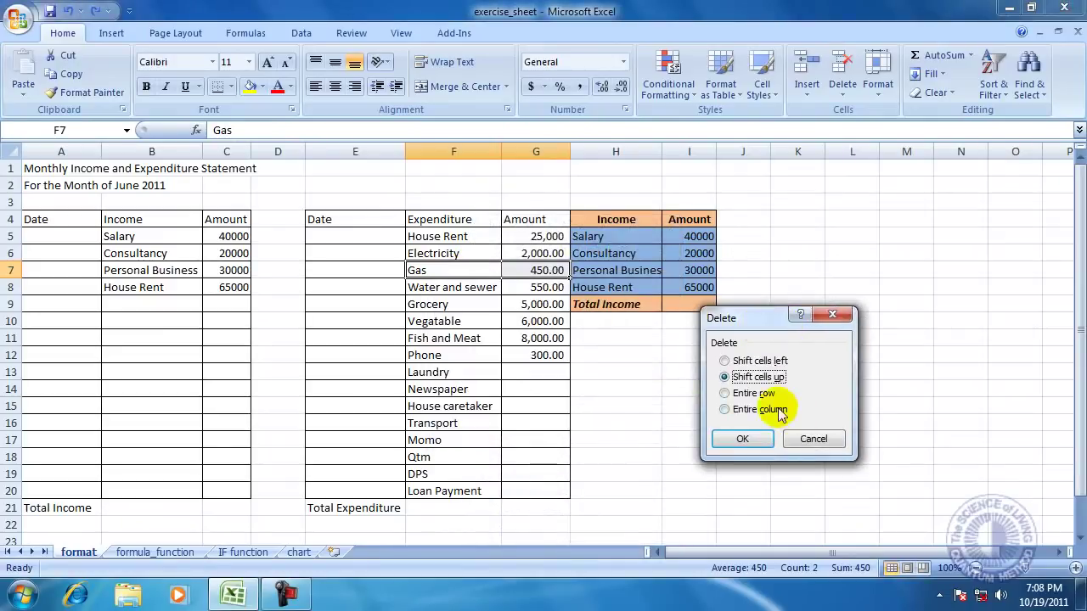
left_click(727, 363)
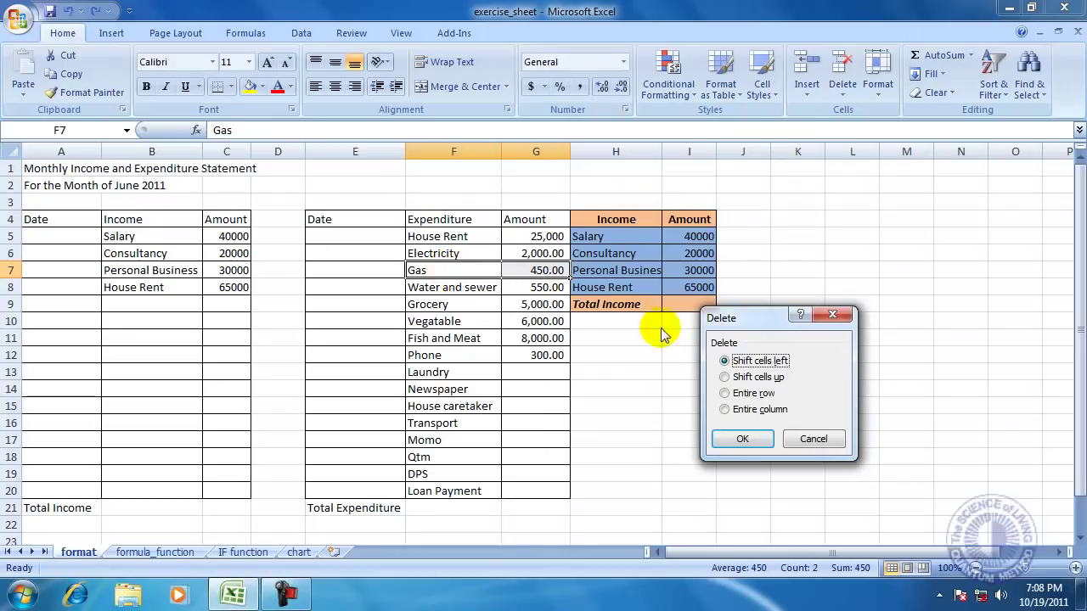
left_click(741, 440)
key("ctrl+z")
Try deleting the Gas cells F7:G7 with the Entire row option.
right_click(454, 276)
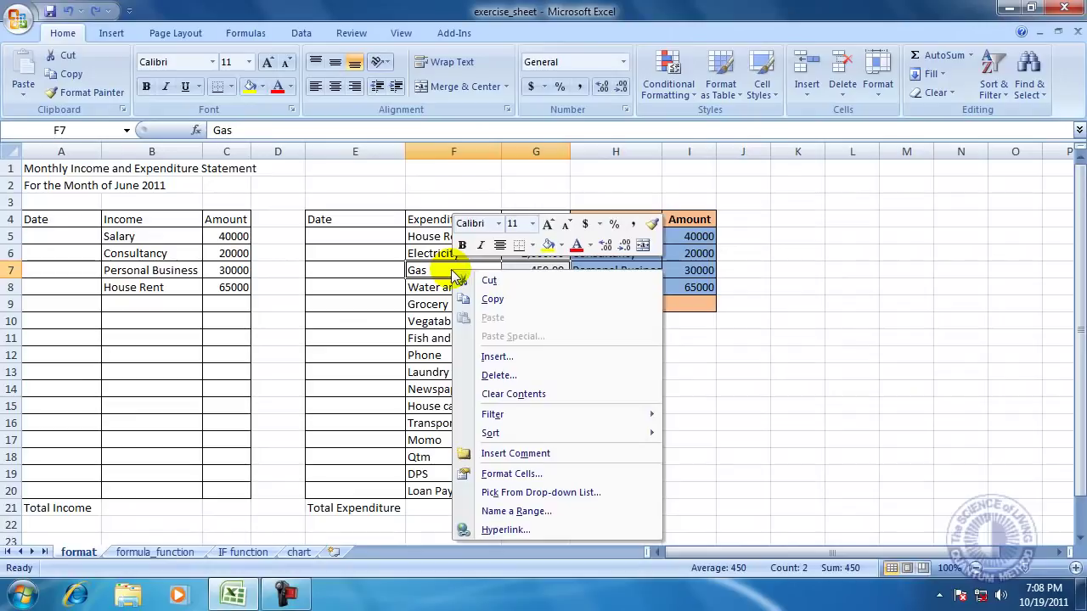
left_click(501, 375)
left_click_drag(490, 297, 703, 334)
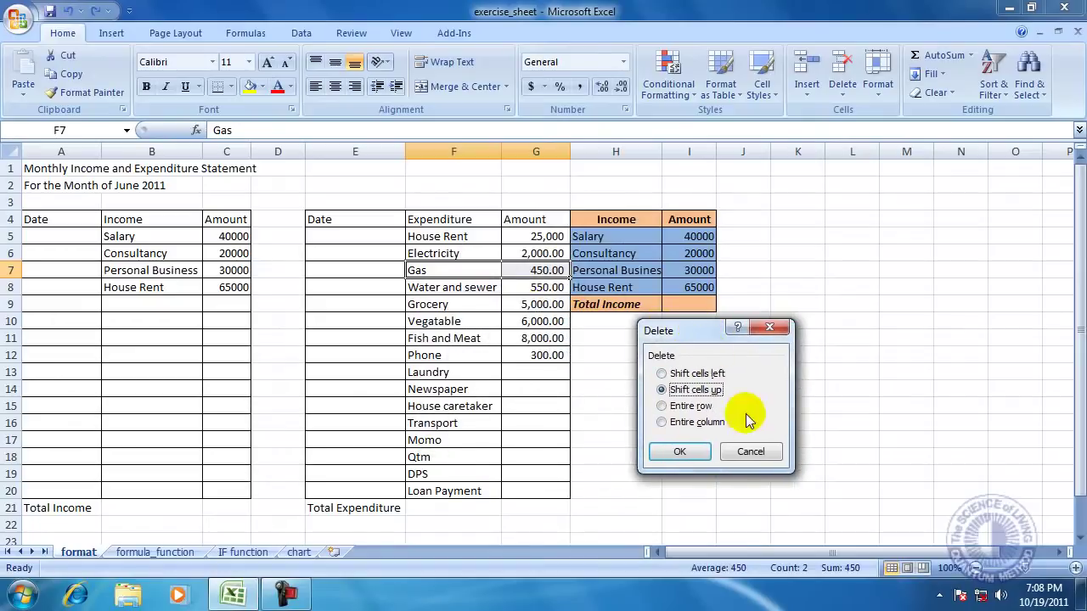
left_click(673, 407)
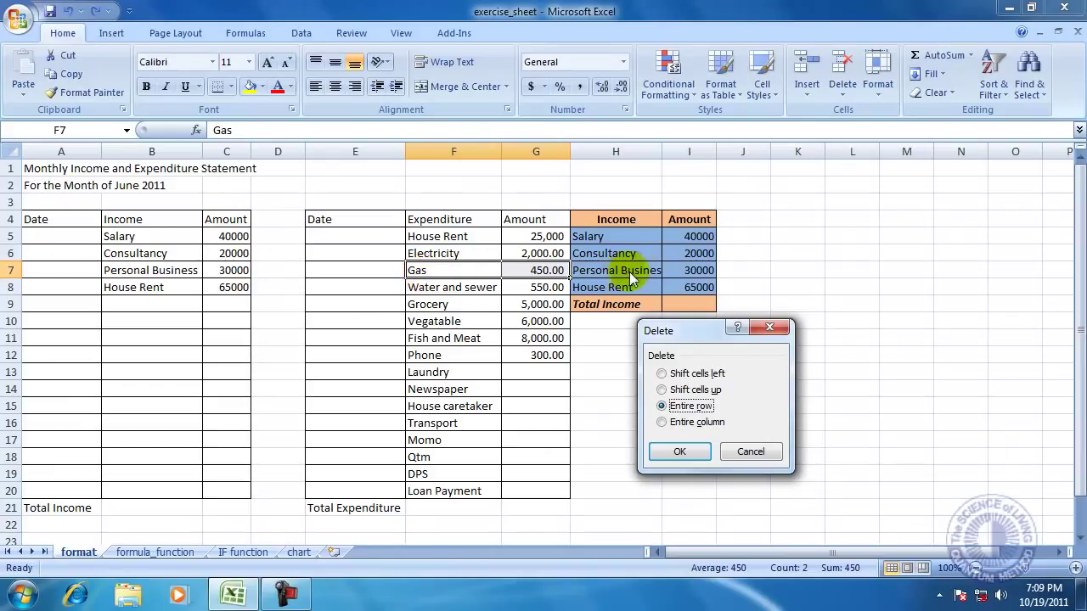
left_click(683, 450)
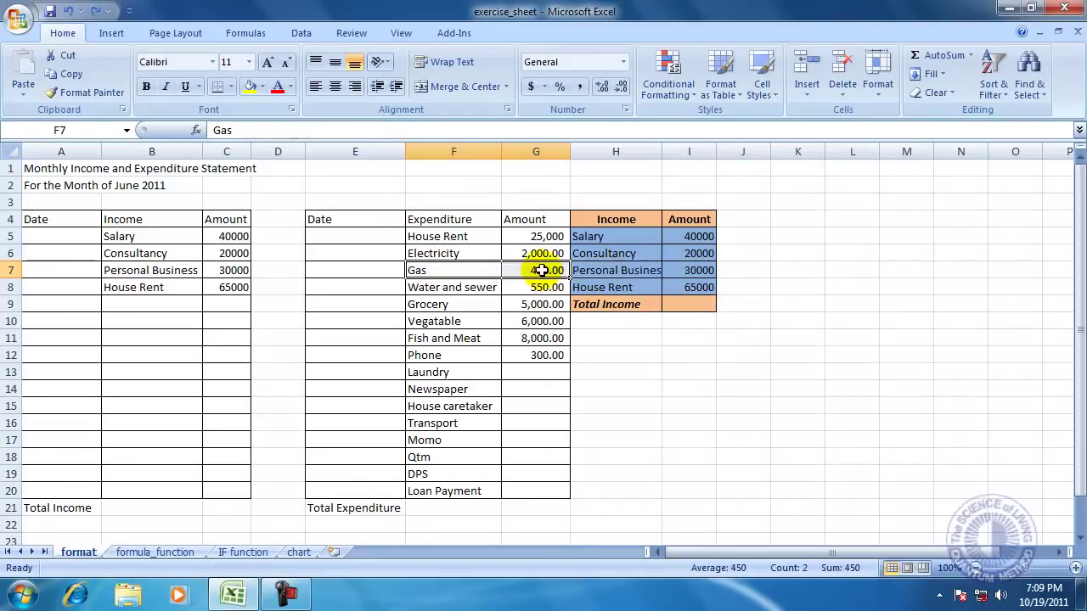
Try deleting the Gas cells F7:G7 with the Entire column option, and restore the deleted expenditure columns.
right_click(543, 272)
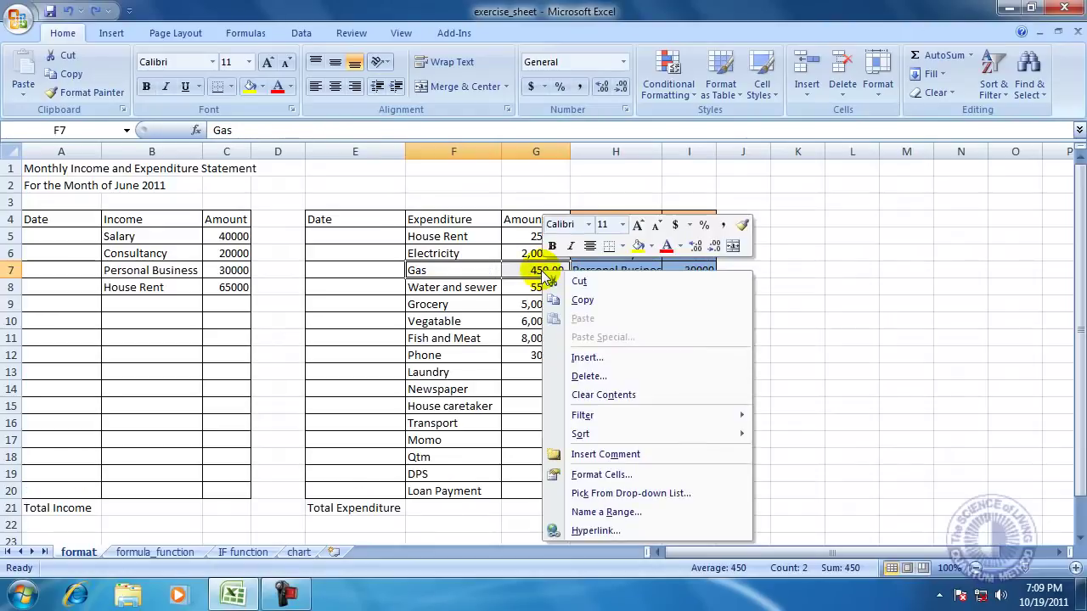
left_click(594, 376)
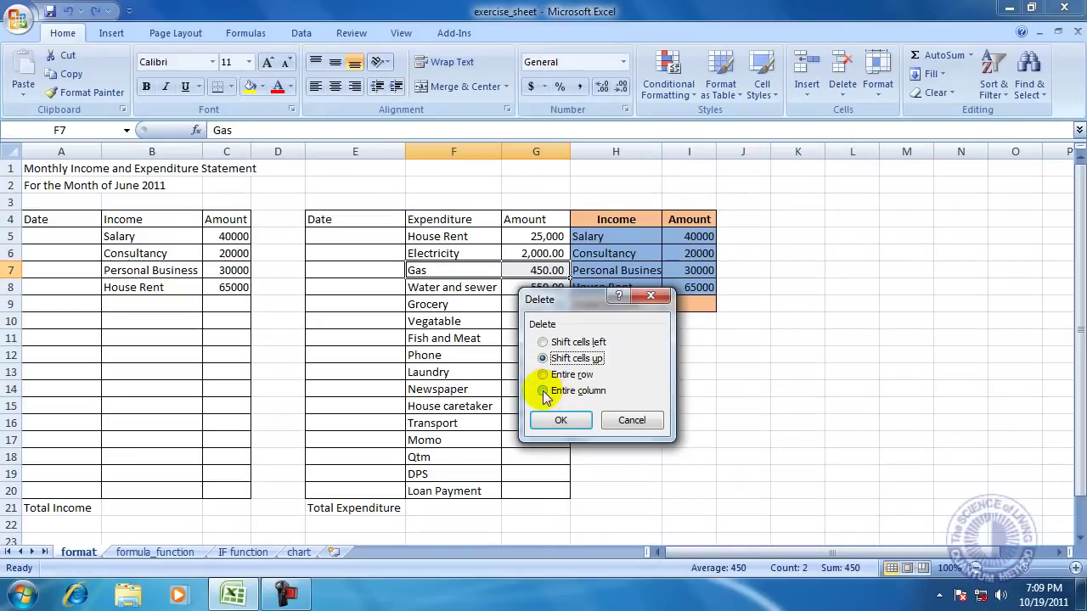
left_click(544, 392)
left_click_drag(580, 303, 692, 318)
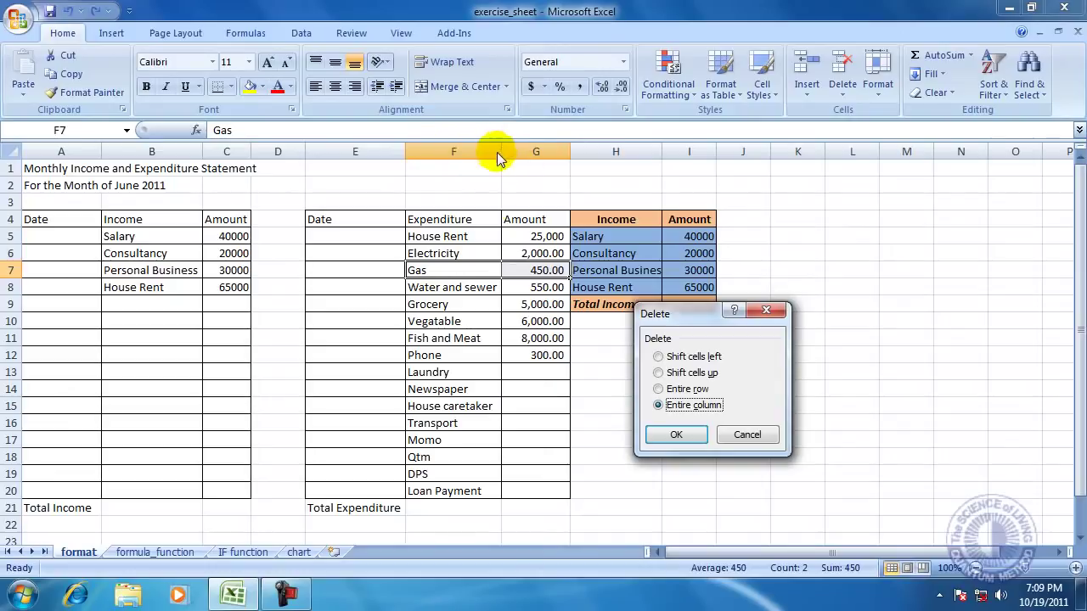
left_click(676, 434)
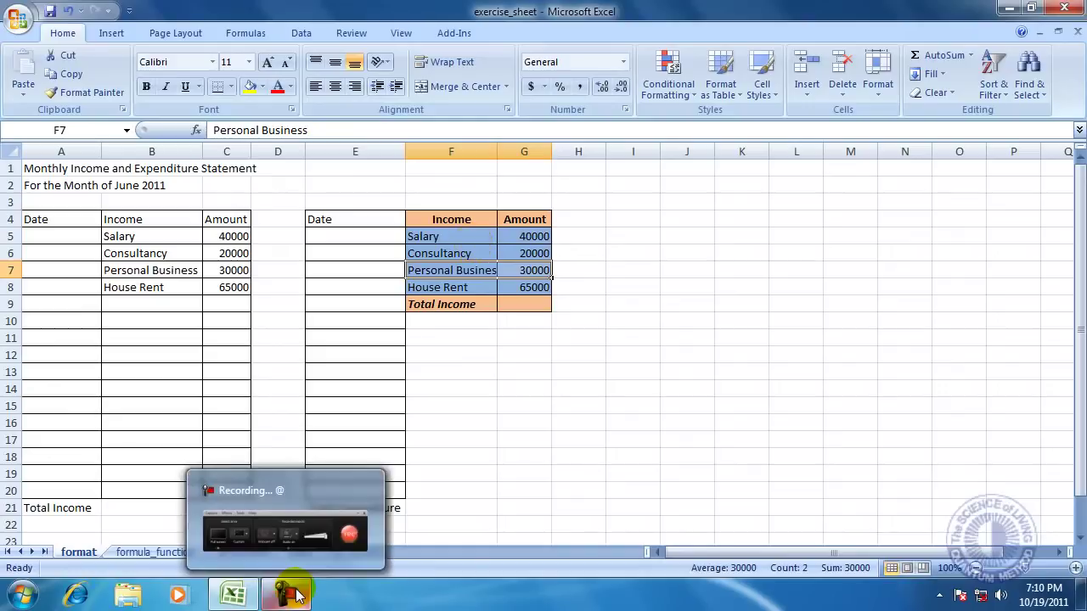
left_click(508, 492)
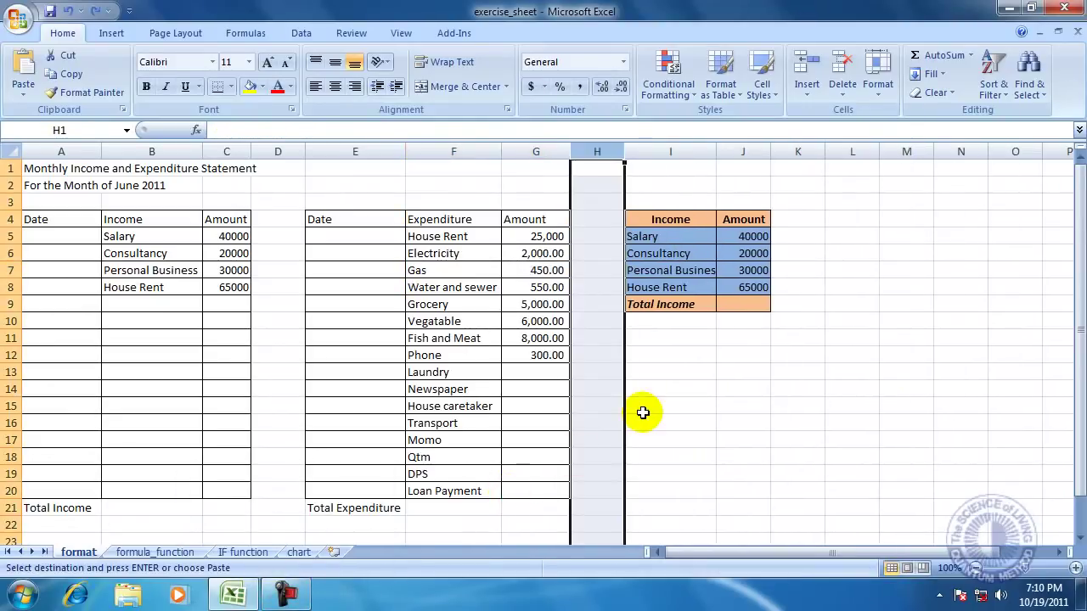
left_click(642, 412)
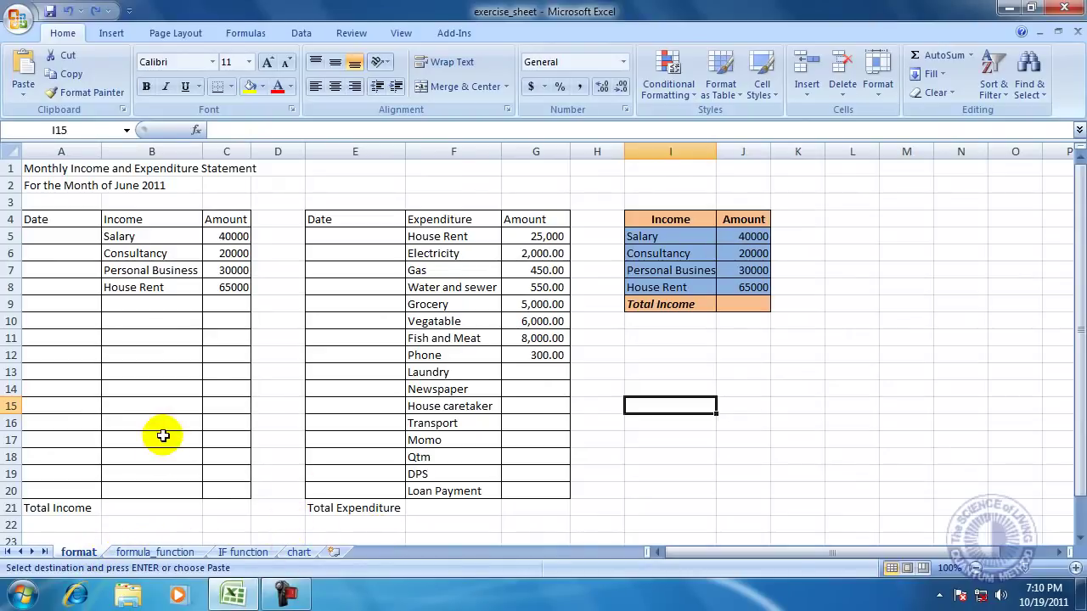
Try deleting the whole format worksheet from the workbook.
right_click(78, 553)
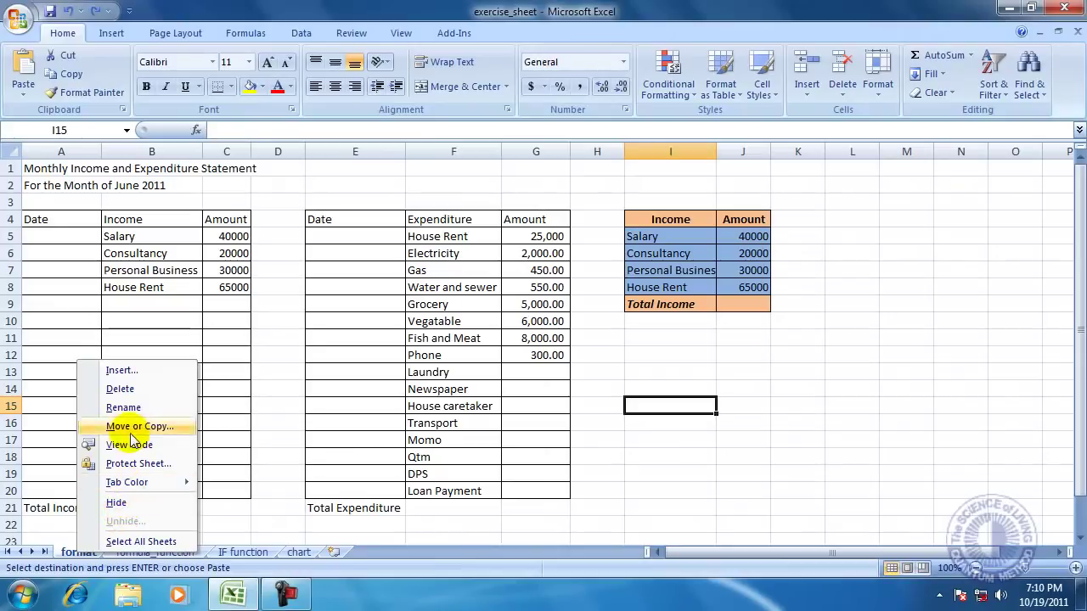
left_click(120, 389)
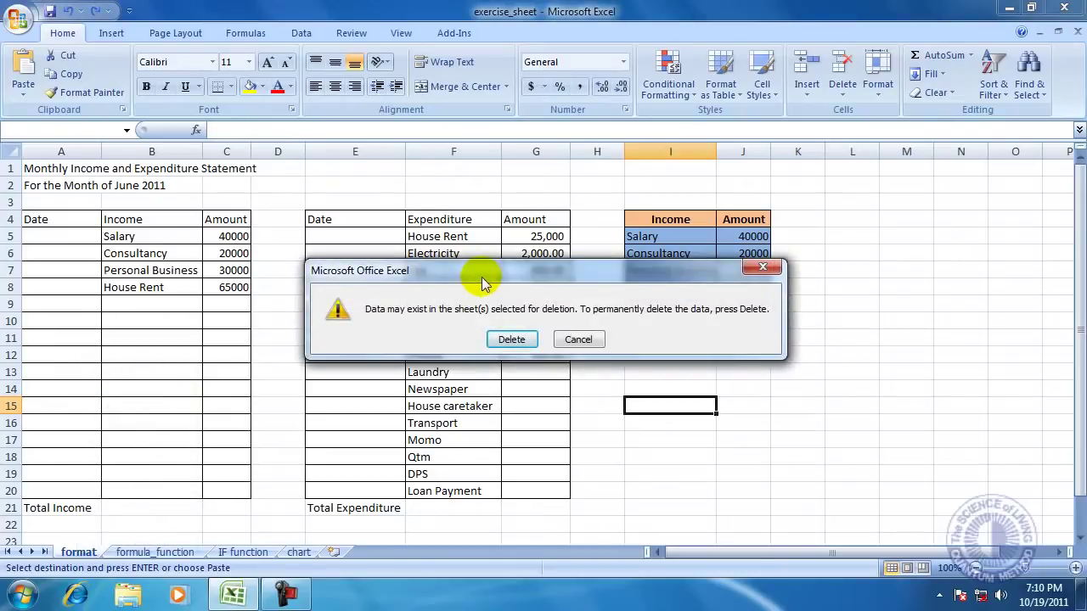
left_click_drag(475, 277, 409, 271)
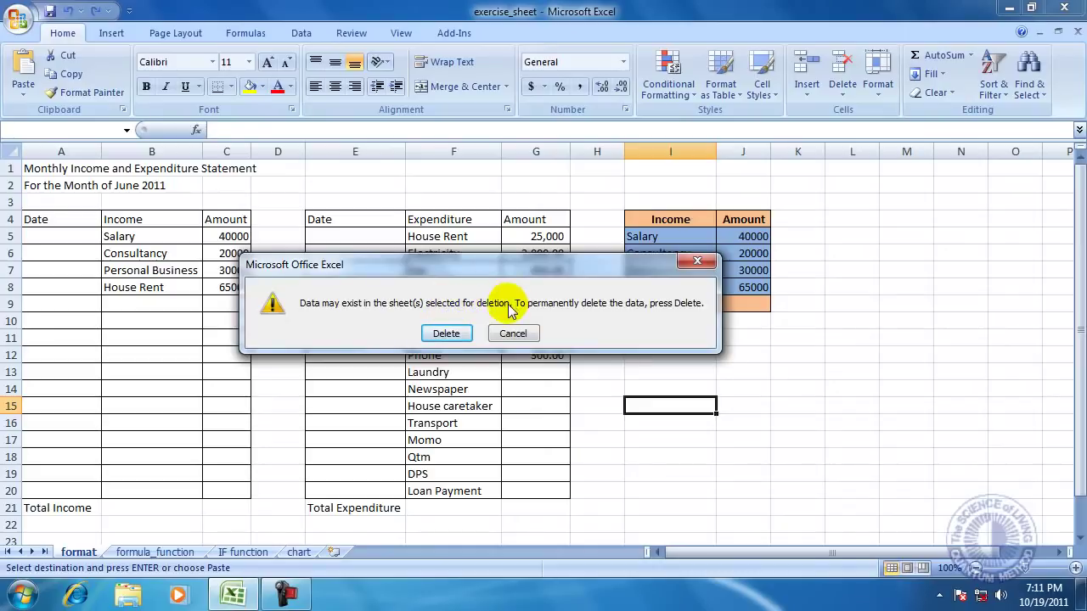
left_click(452, 336)
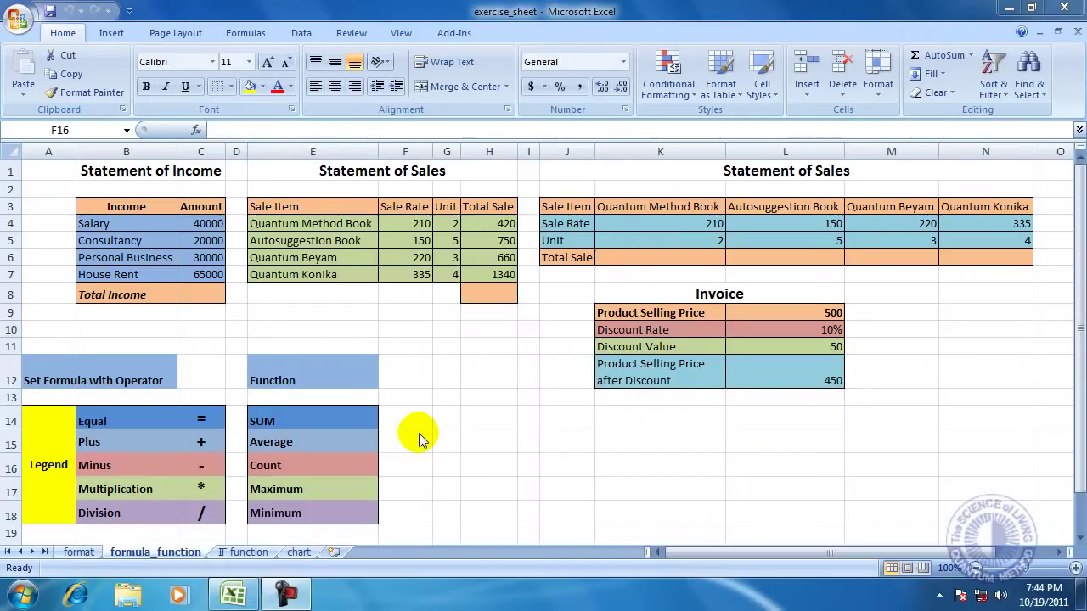
Copy the Statement of Income table, cells B1:C8, on the formula_function sheet.
left_click(138, 556)
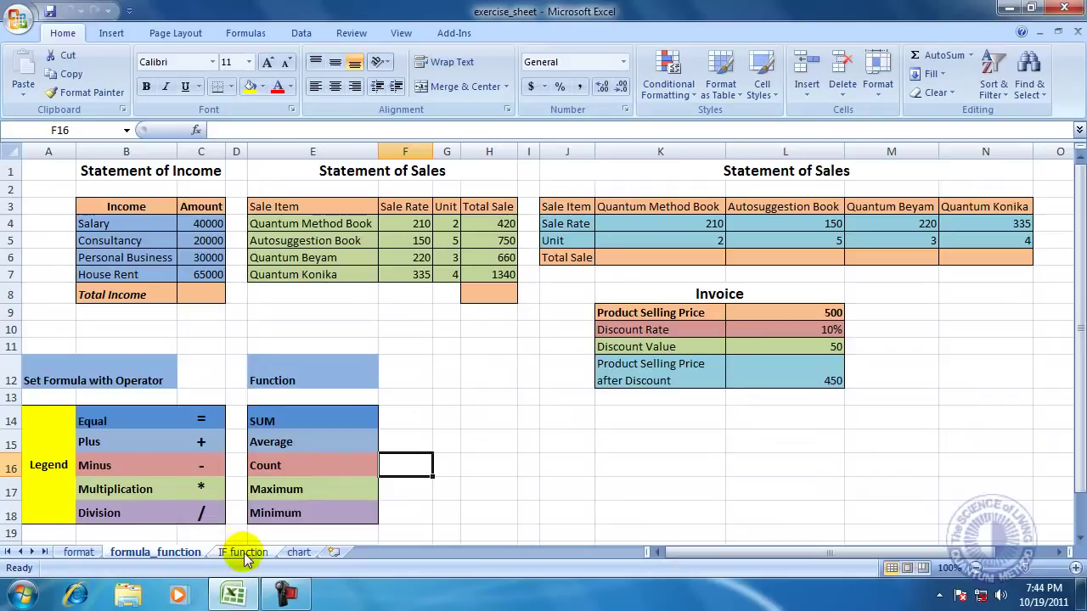
left_click(97, 171)
left_click_drag(95, 174, 111, 291)
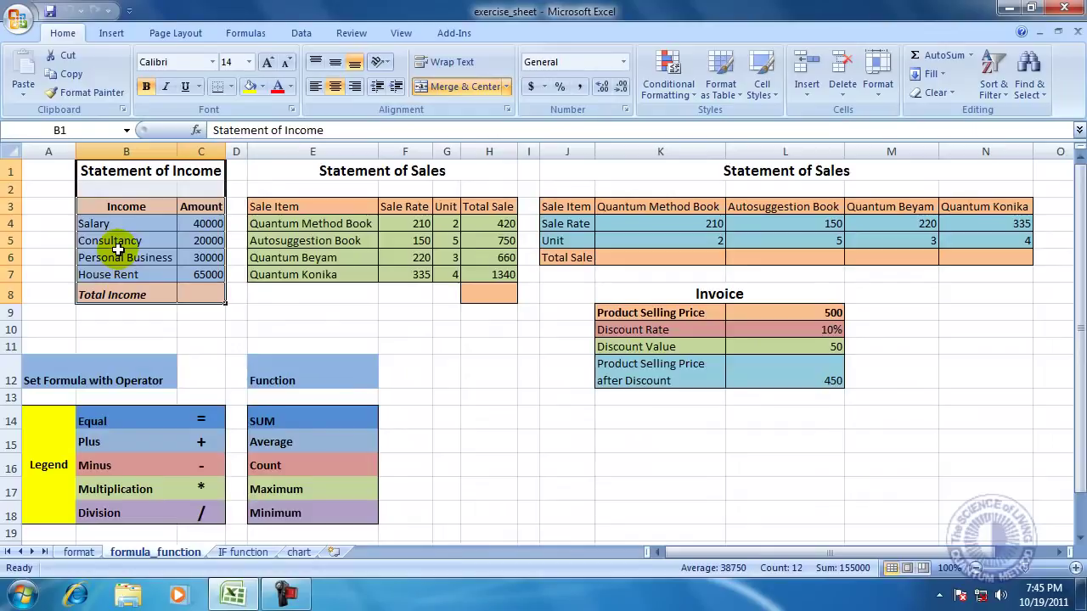
right_click(121, 253)
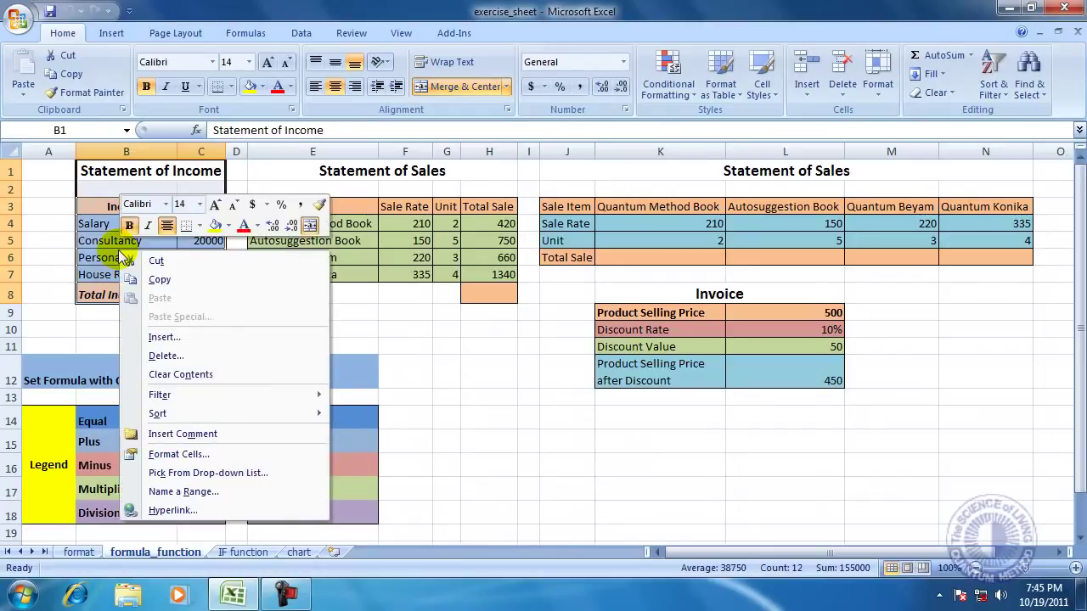
left_click(178, 278)
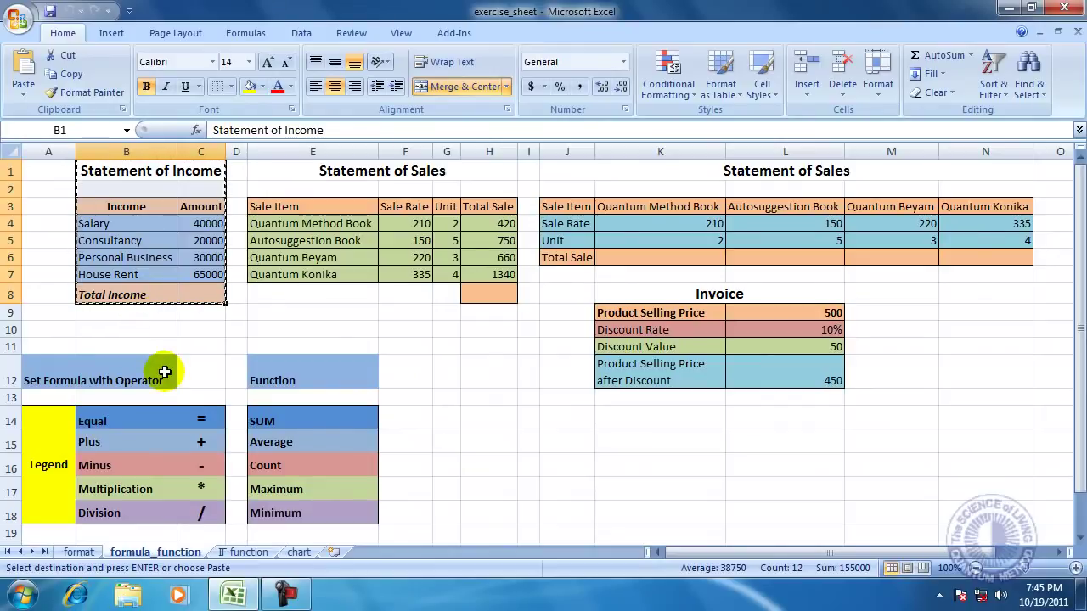
Paste the copied income table at J1 on the IF function sheet and fit columns J and K to their contents.
left_click(242, 553)
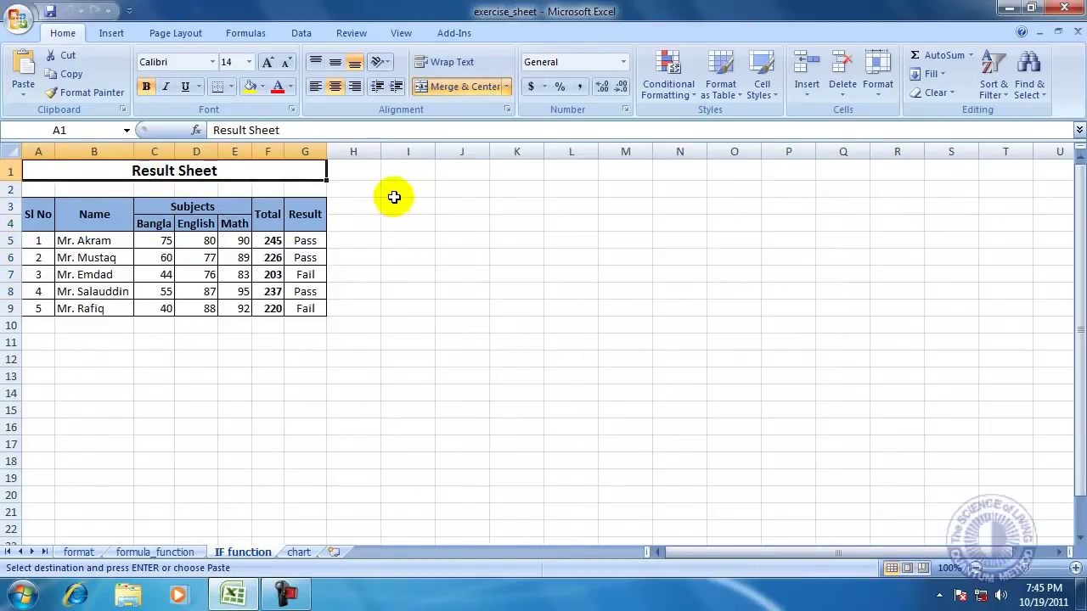
left_click(461, 169)
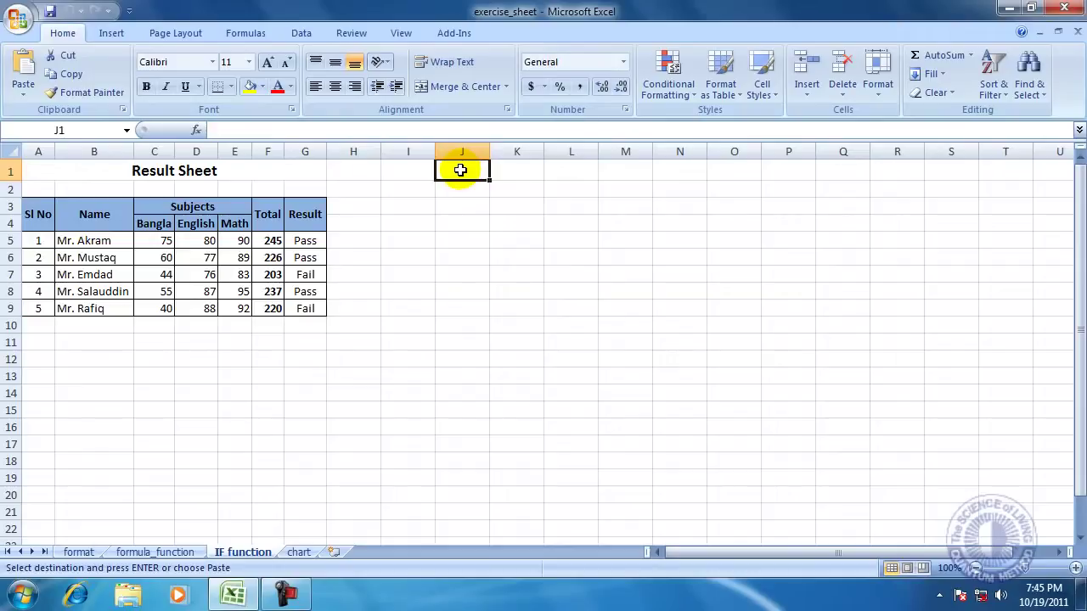
right_click(461, 171)
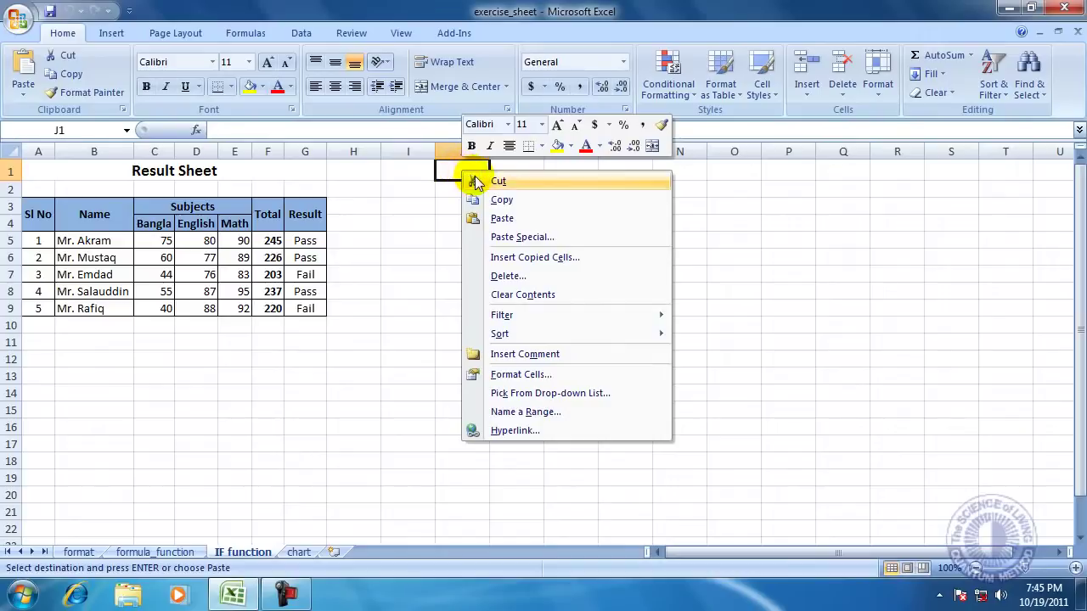
left_click(501, 218)
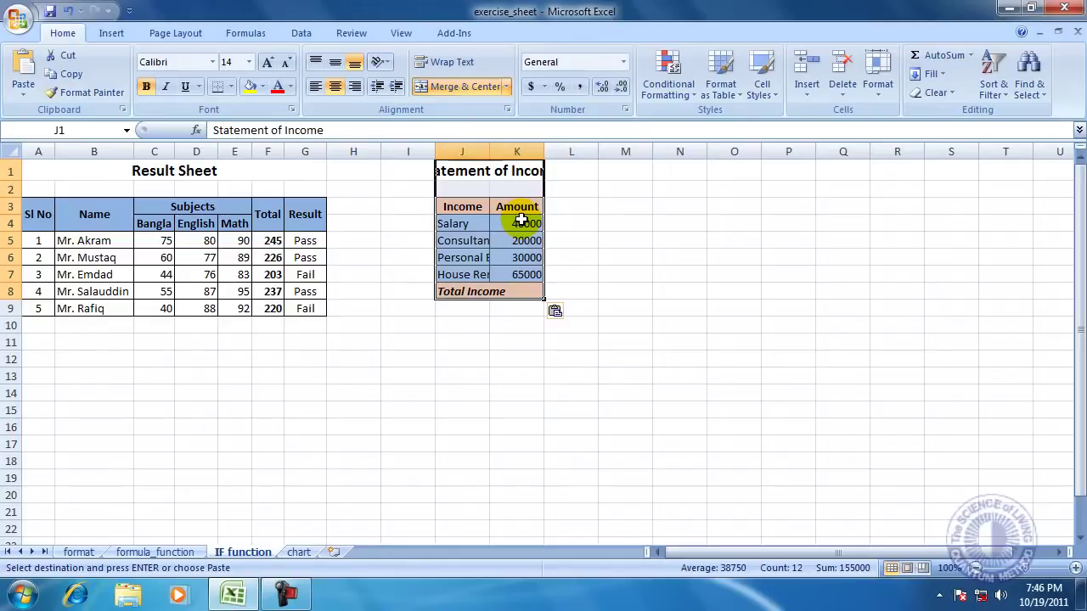
double_click(490, 151)
left_click_drag(592, 150, 591, 149)
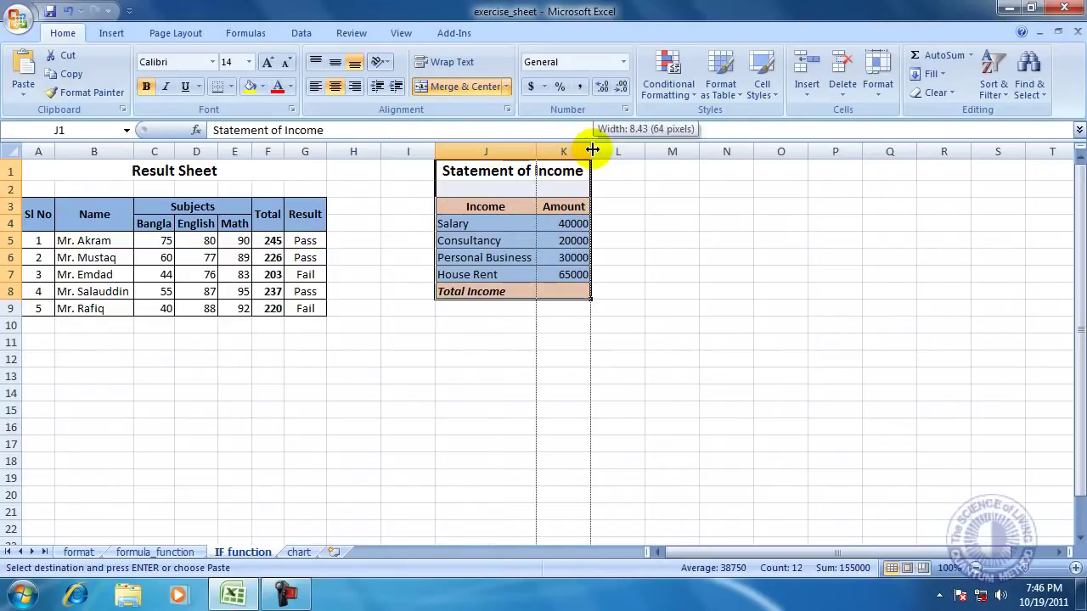
Return to the formula_function sheet, end the pending copy of the income table and deselect it.
key("ctrl+Page_Up")
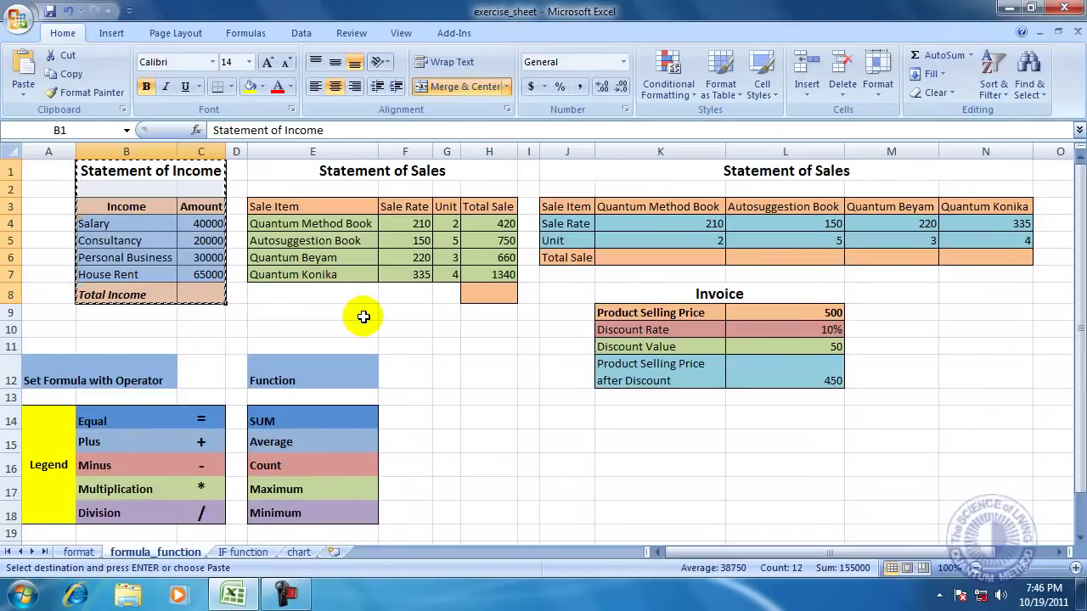
key("Escape")
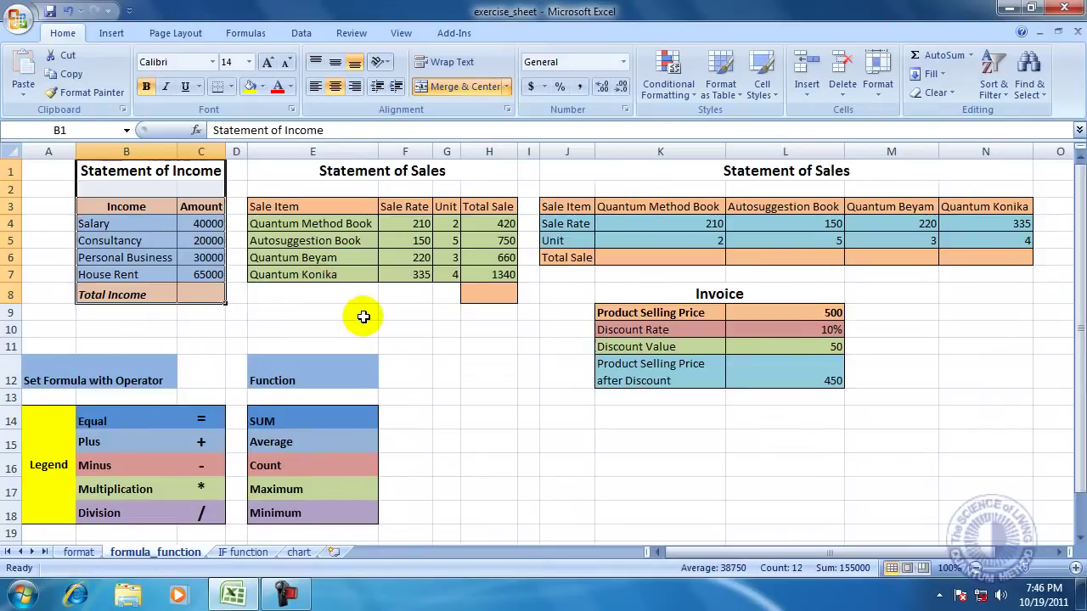
left_click(429, 374)
left_click(507, 395)
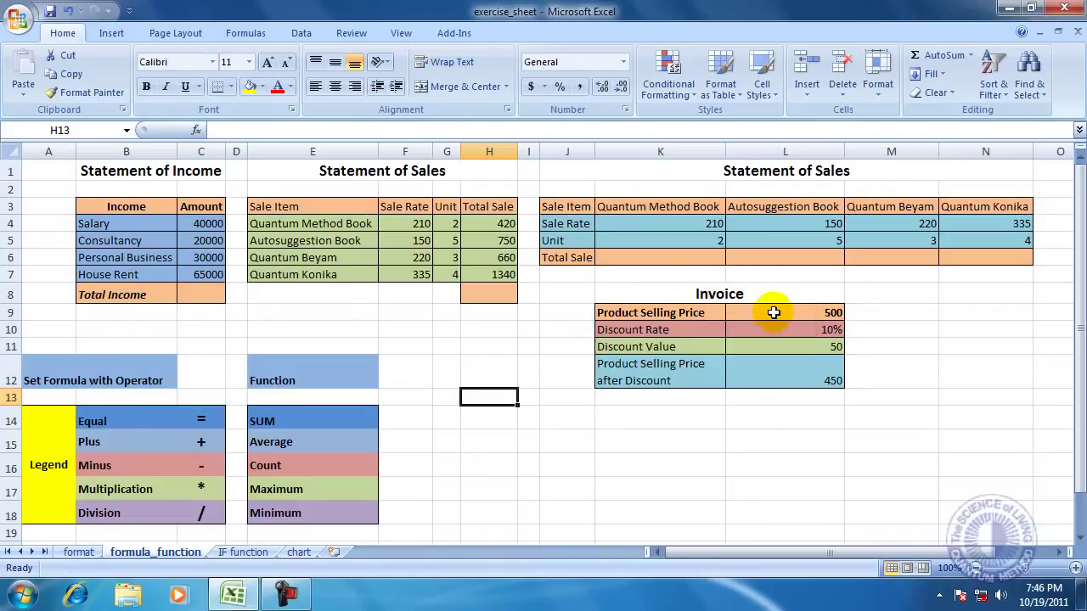
Cut the Invoice table, cells K8:L12, from the formula_function sheet.
left_click(634, 294)
left_click_drag(718, 297, 718, 368)
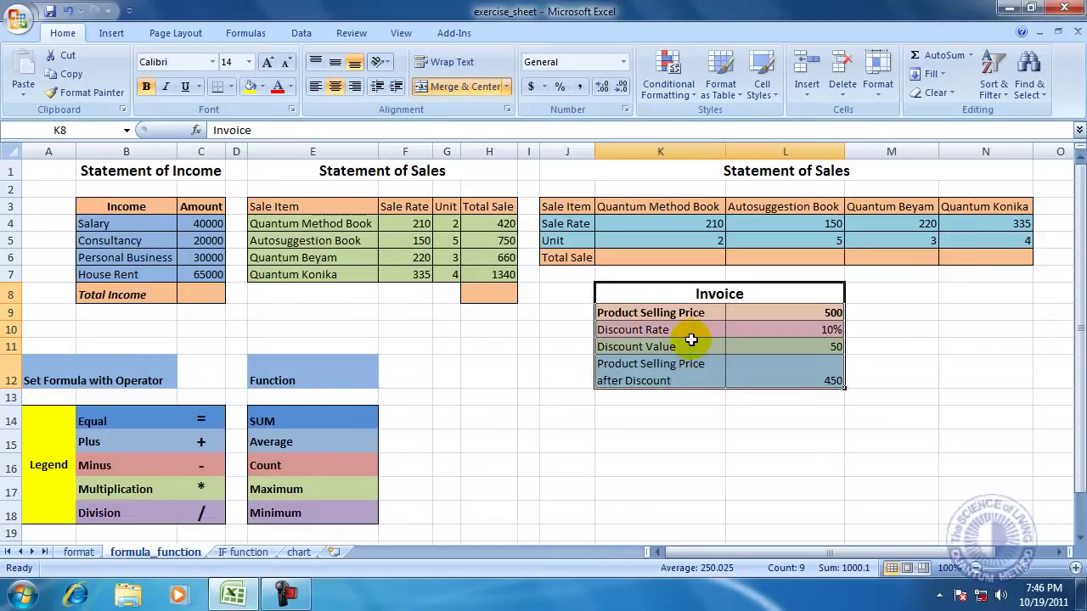
right_click(692, 342)
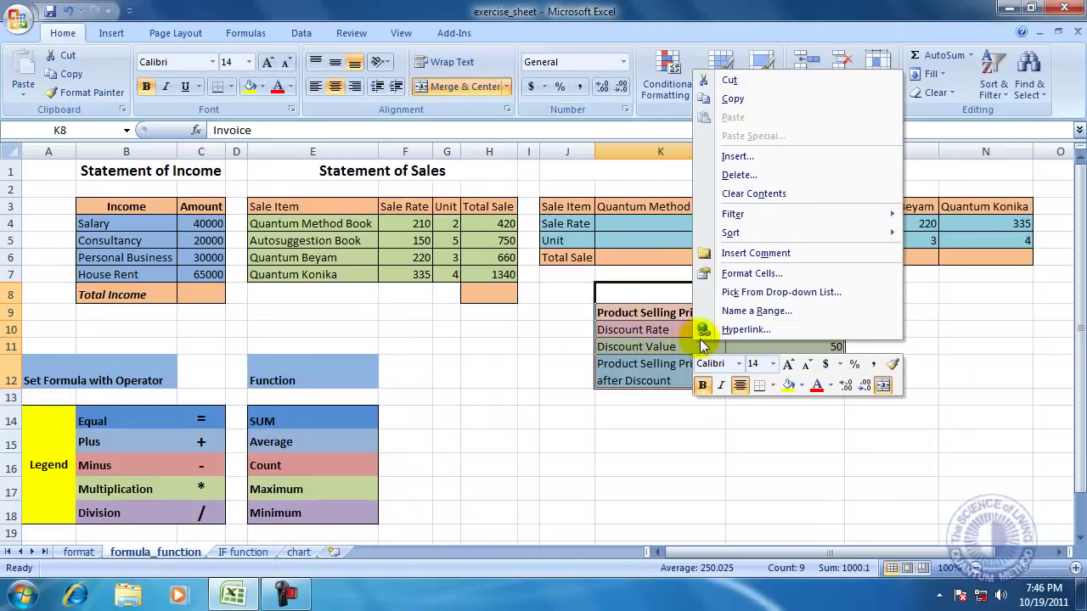
left_click(748, 80)
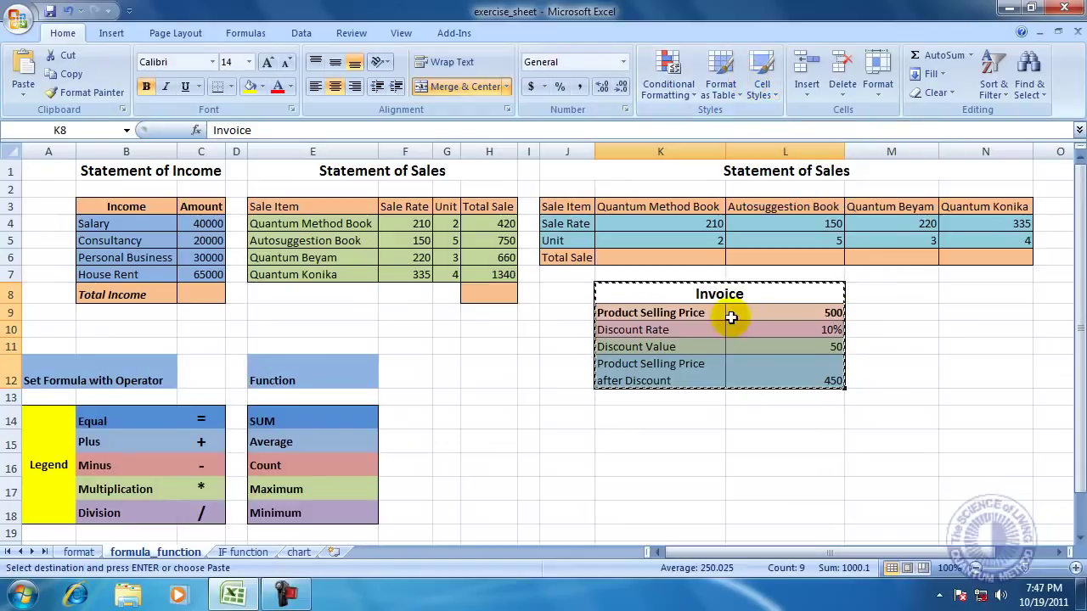
Paste the cut Invoice table at M1 on the IF function sheet and fit columns M and N to their contents.
left_click(248, 553)
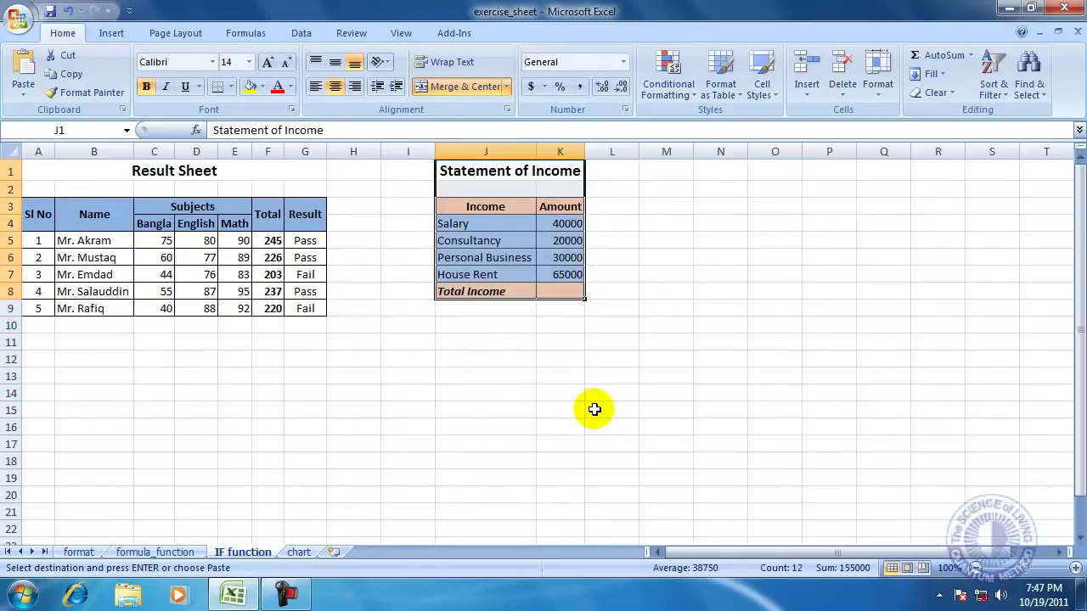
left_click(660, 172)
right_click(660, 172)
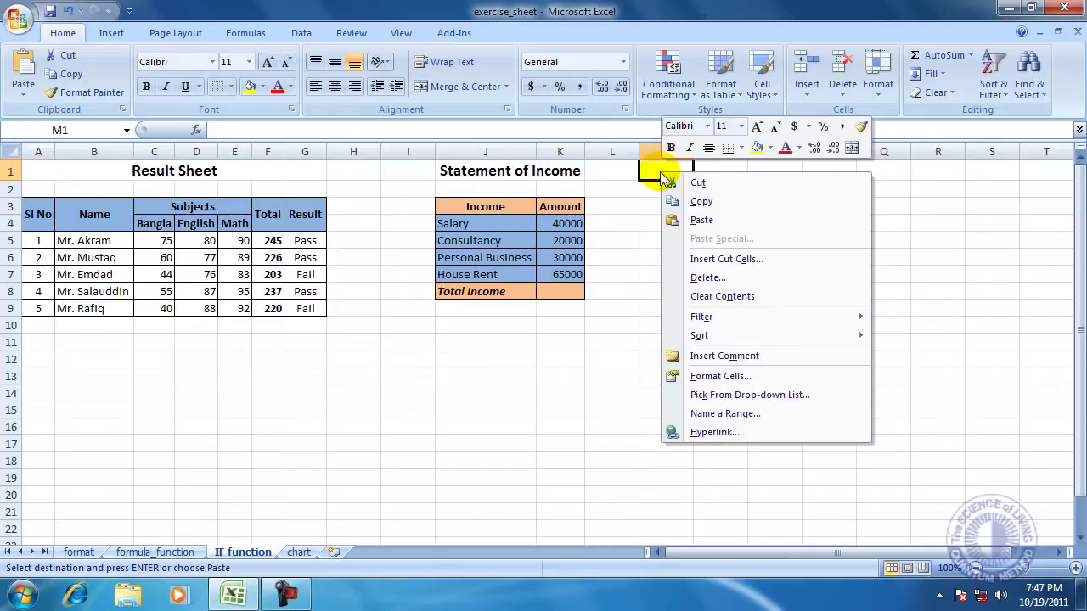
left_click(724, 220)
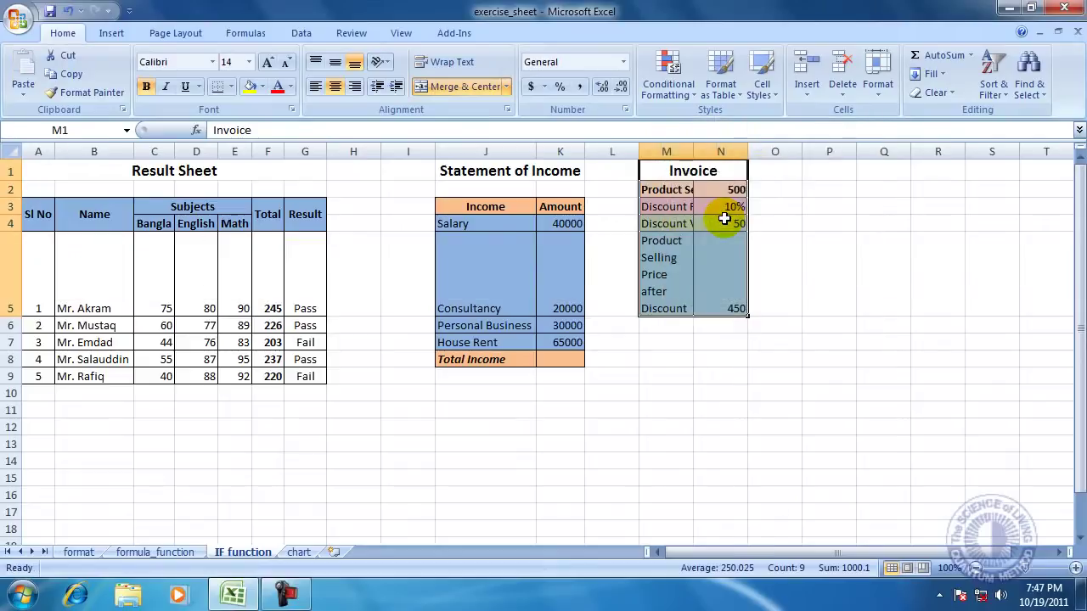
double_click(693, 151)
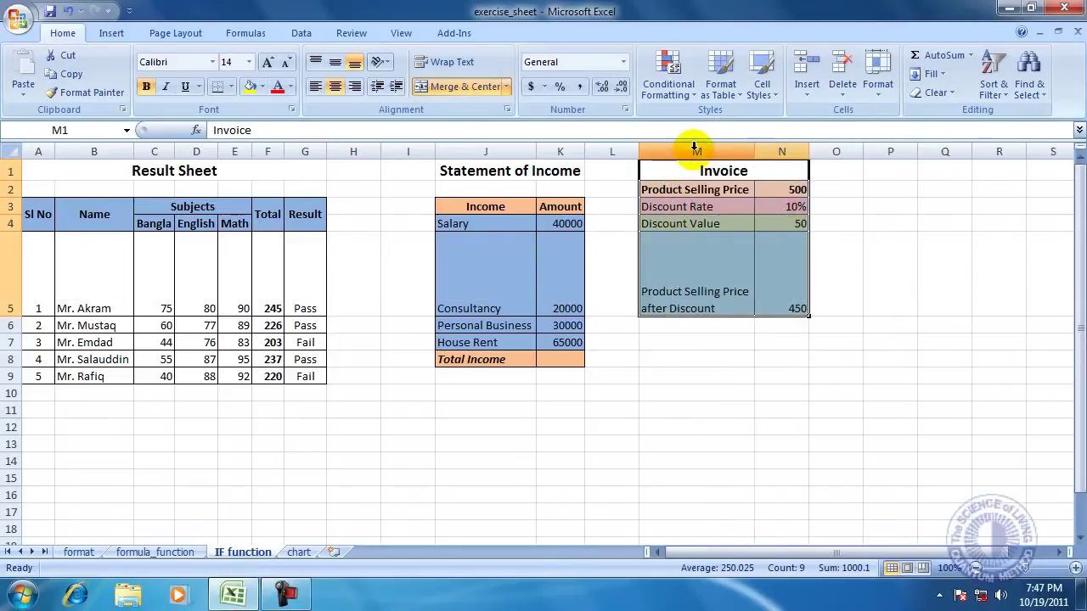
double_click(809, 151)
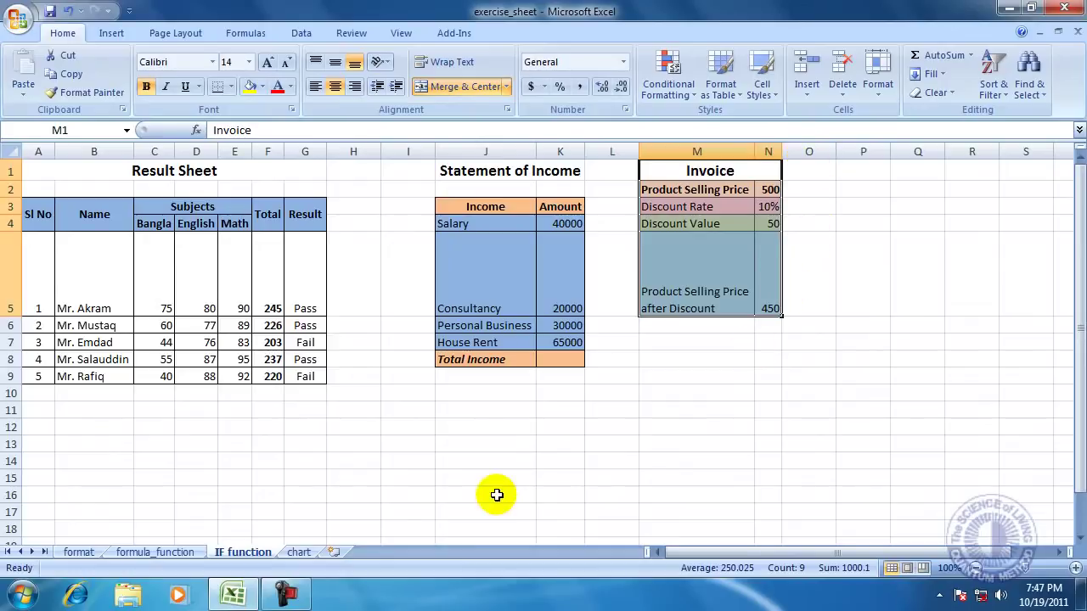
left_click(174, 552)
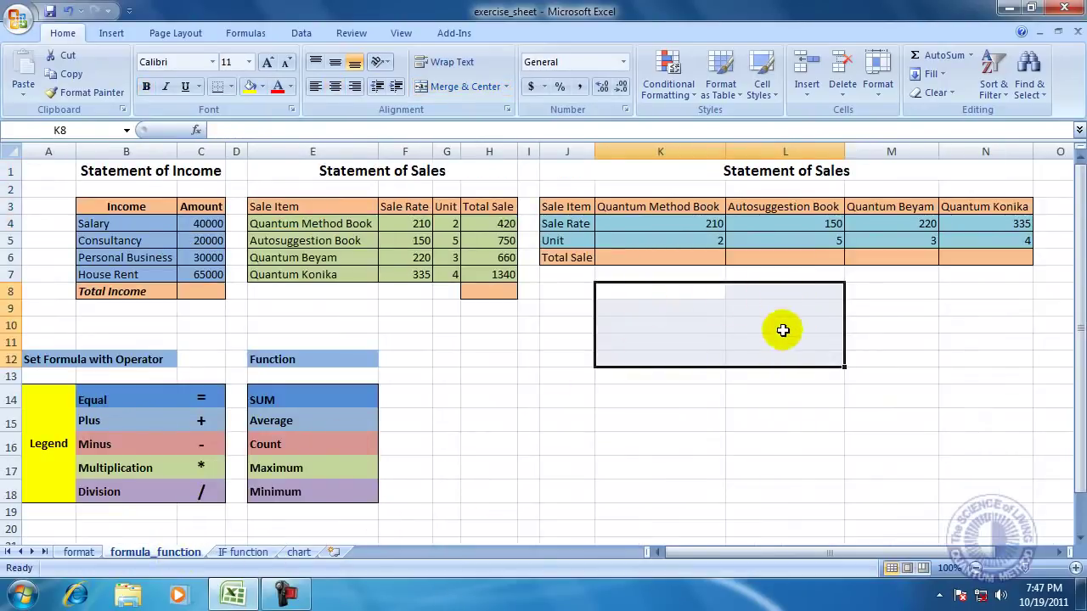
left_click(229, 554)
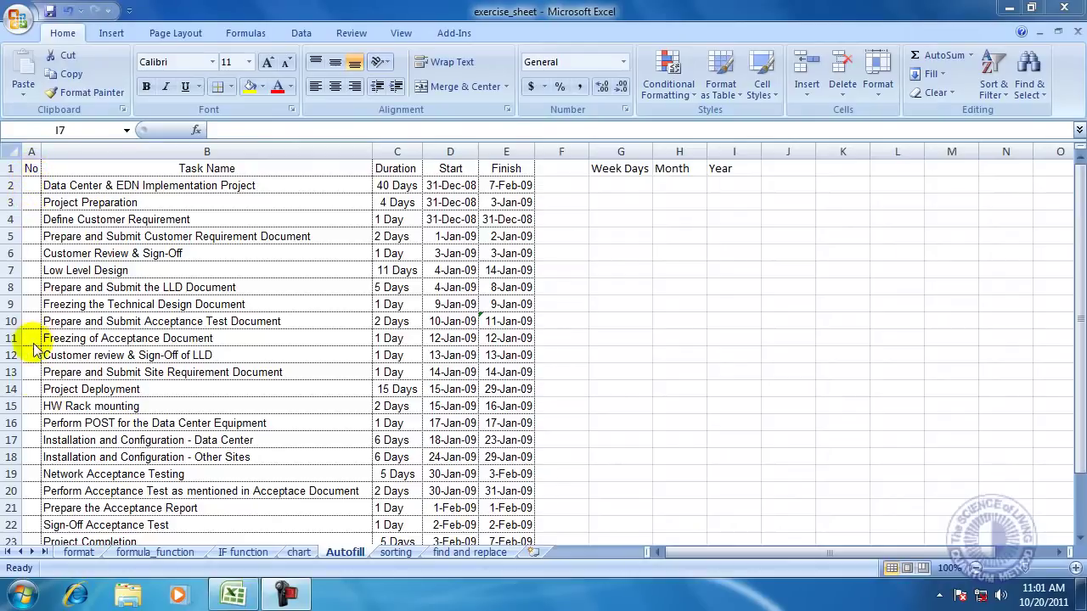
Enter the numbers 1 to 4 one by one in cells A2:A5 of the No column.
left_click(30, 186)
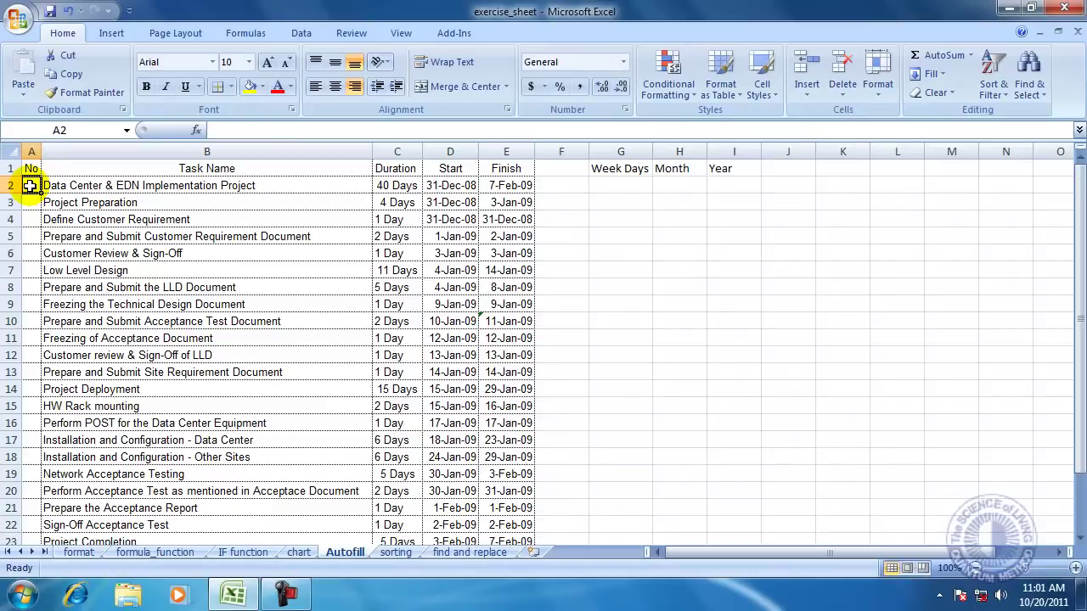
key("Down")
type("2")
key("Return")
type("3")
key("Return")
type("4")
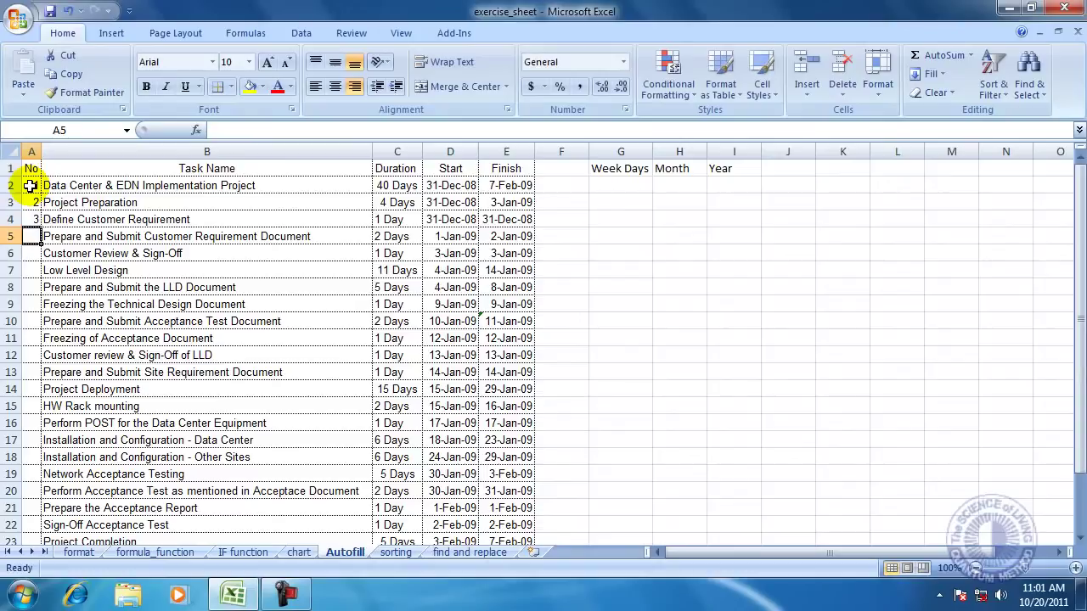
key("Return")
type("5")
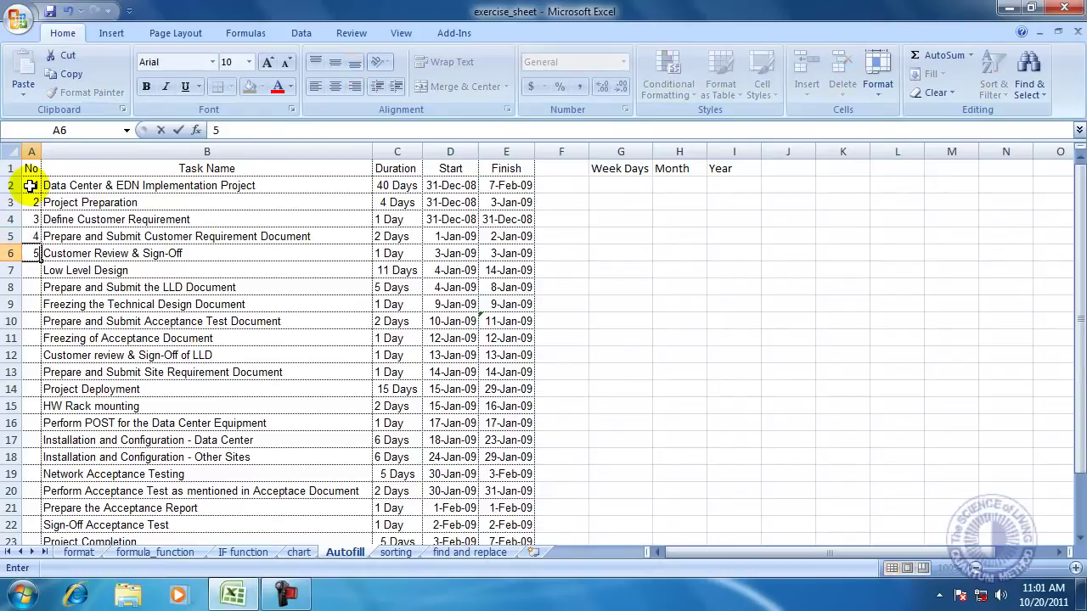
key("Escape")
Clear the manually entered numbers from cells A2:A5 and deselect the range.
left_click_drag(29, 185, 29, 236)
key("Delete")
left_click(160, 262)
Enter 1 in A2 and 2 in A3 as the starting values of the No column.
left_click(32, 184)
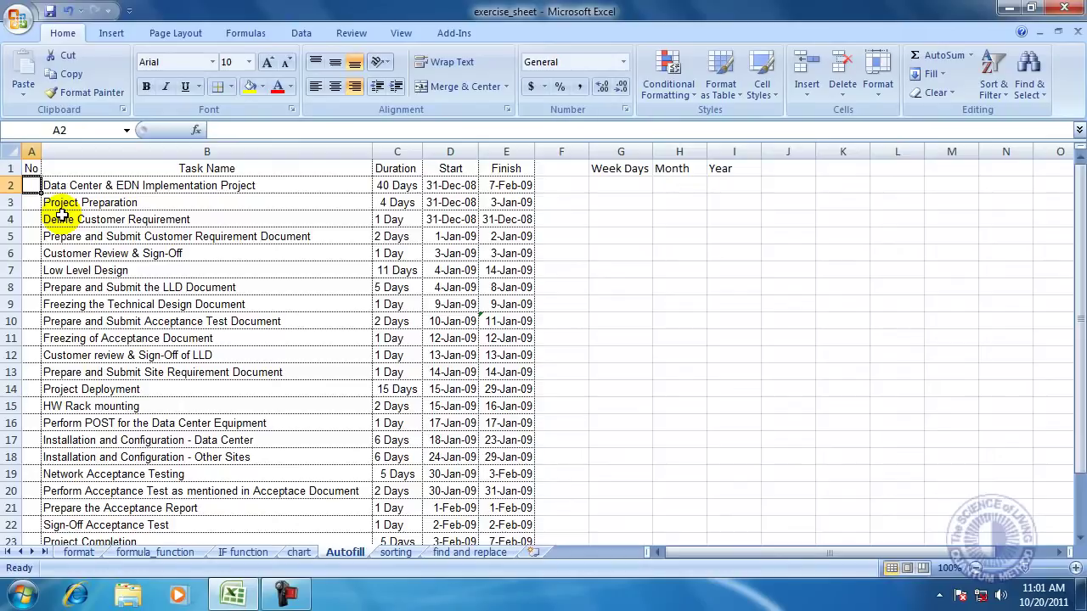
type("1")
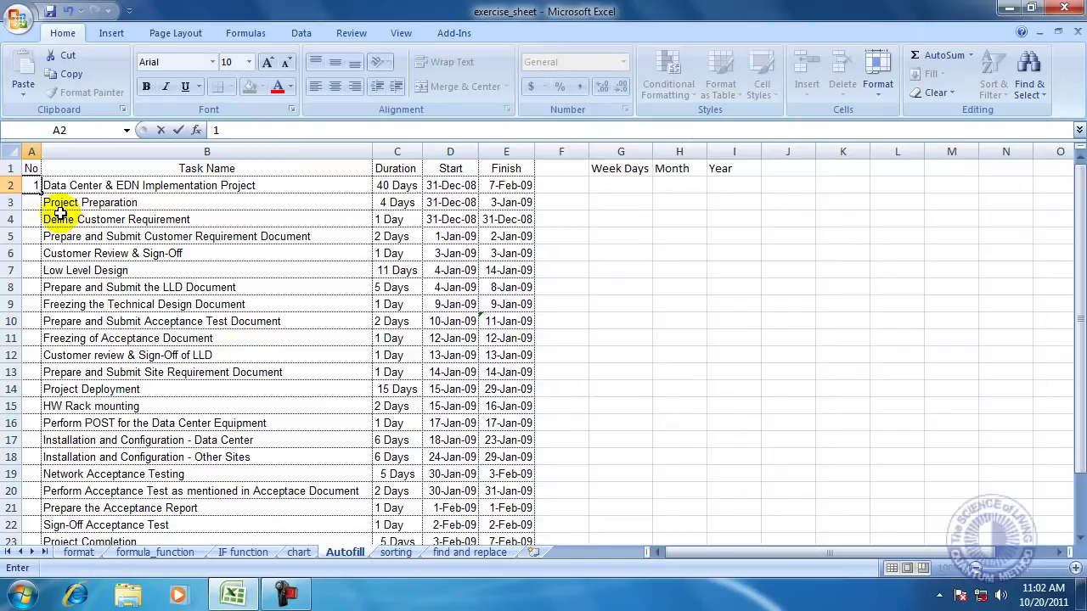
left_click(31, 201)
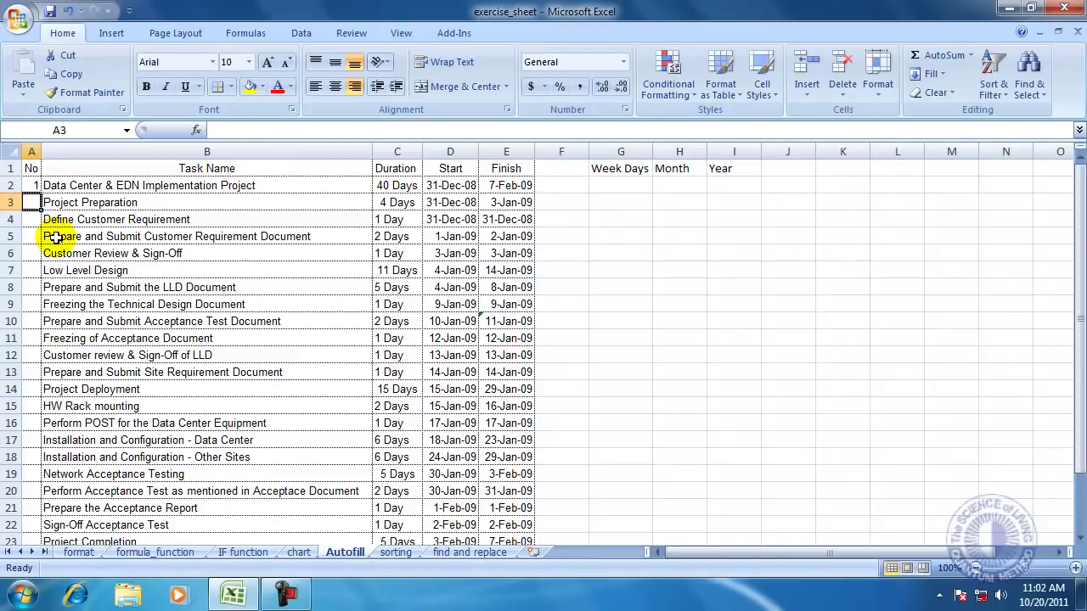
type("2")
key("Return")
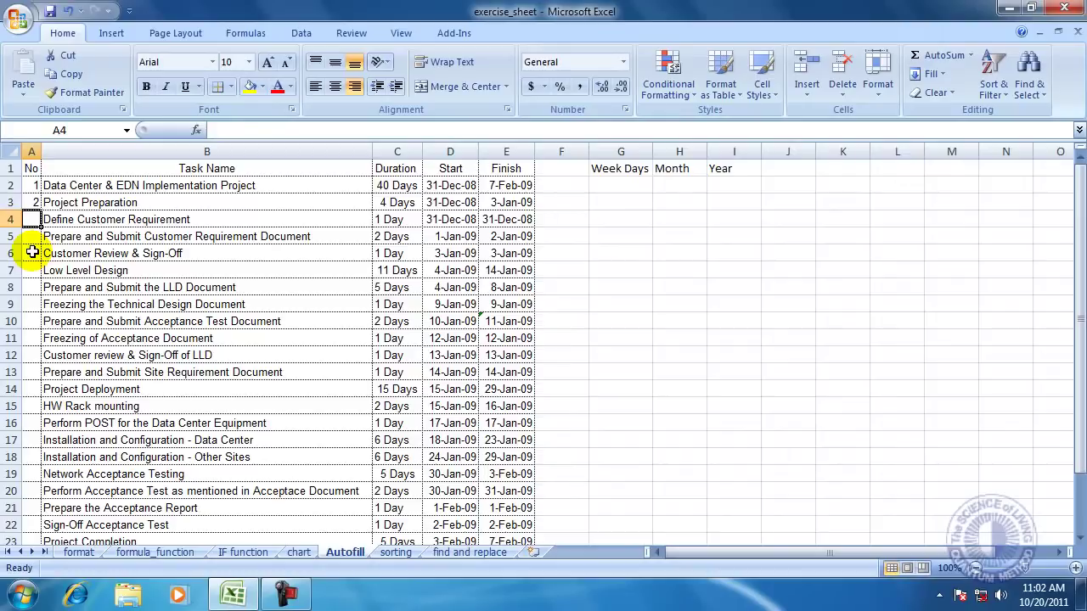
Autofill the number series from A2:A3 down the No column to A22.
left_click(30, 186)
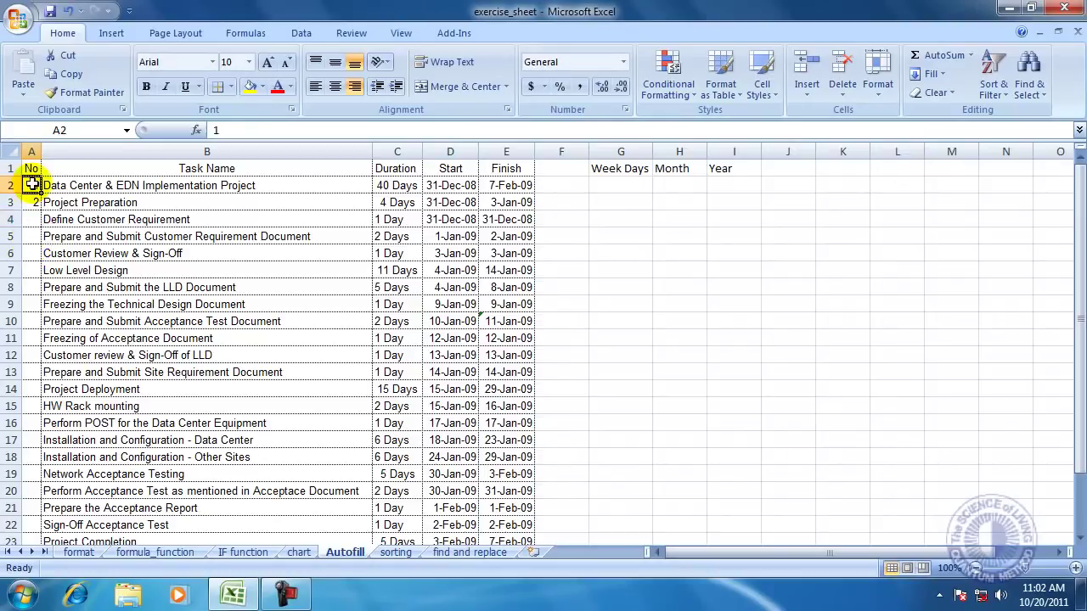
left_click_drag(28, 191, 30, 207)
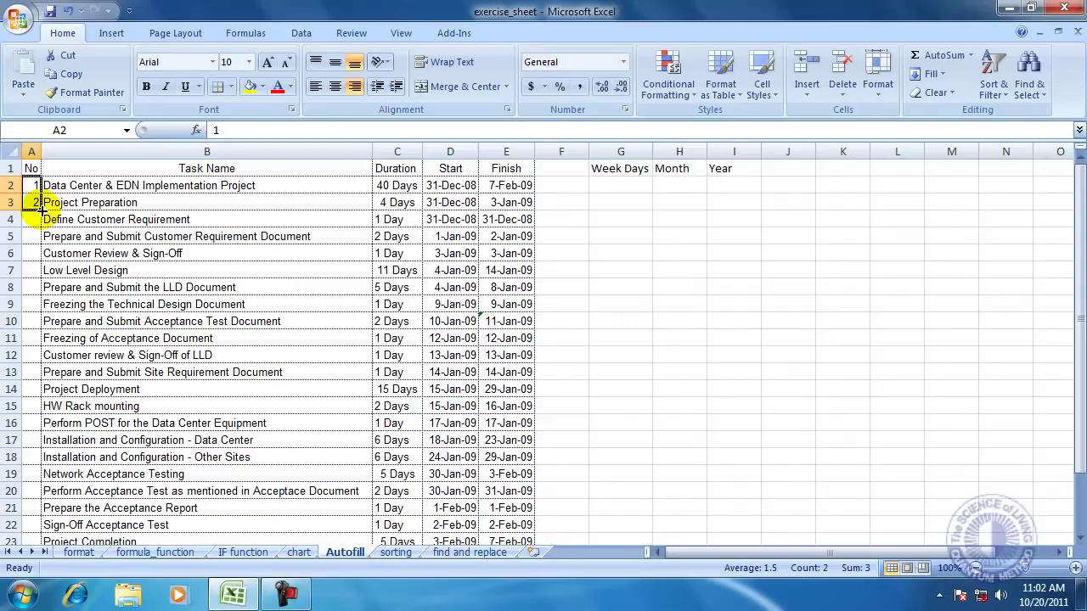
left_click_drag(40, 210, 25, 527)
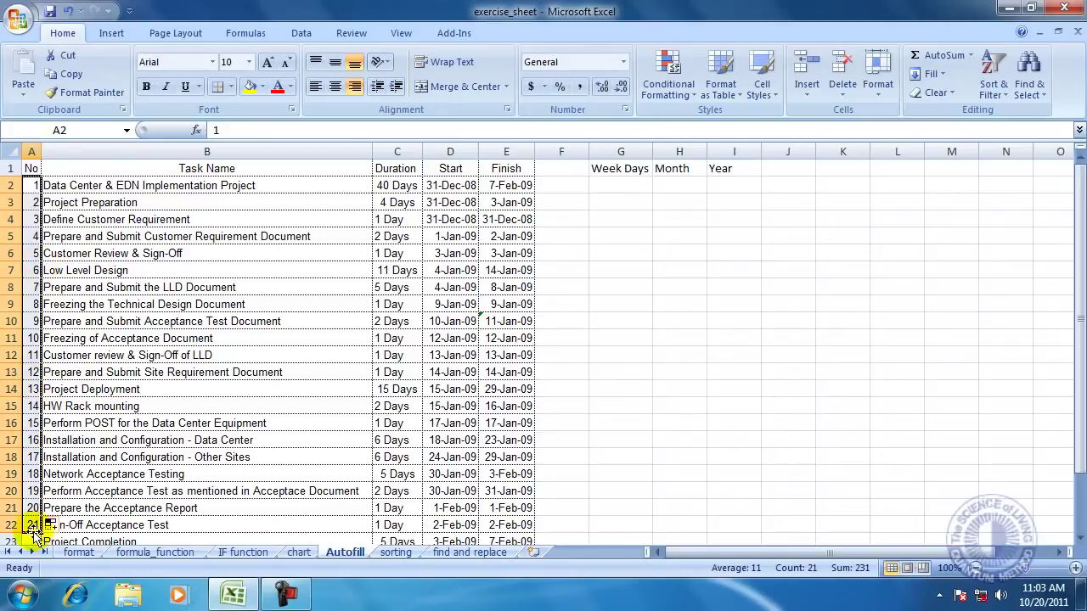
Enter Sunday in G2 under Week Days and autofill the weekday names down to G9.
left_click(627, 189)
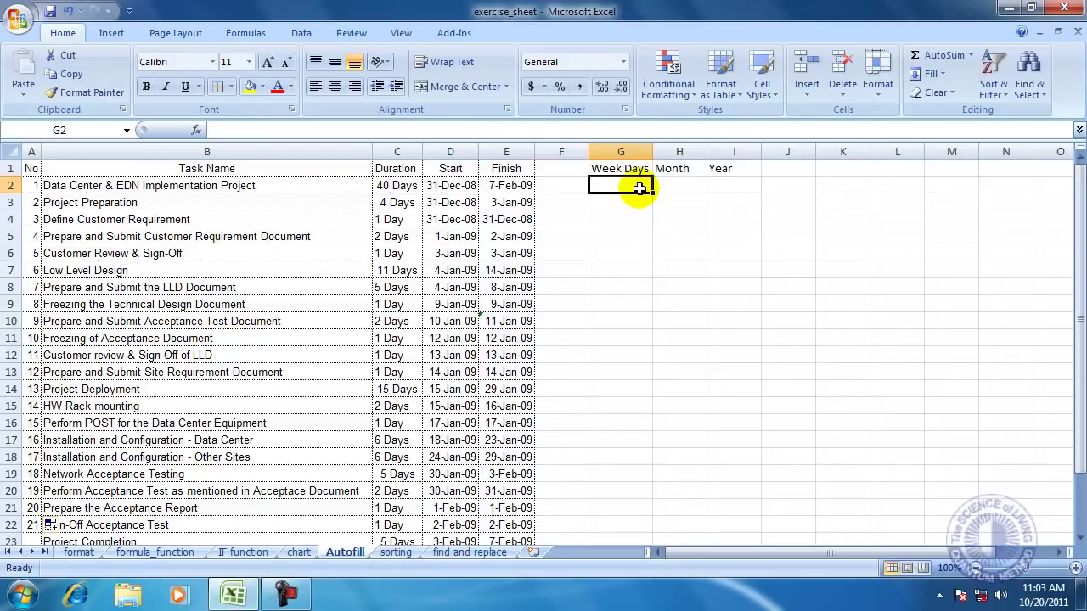
type("Sunday")
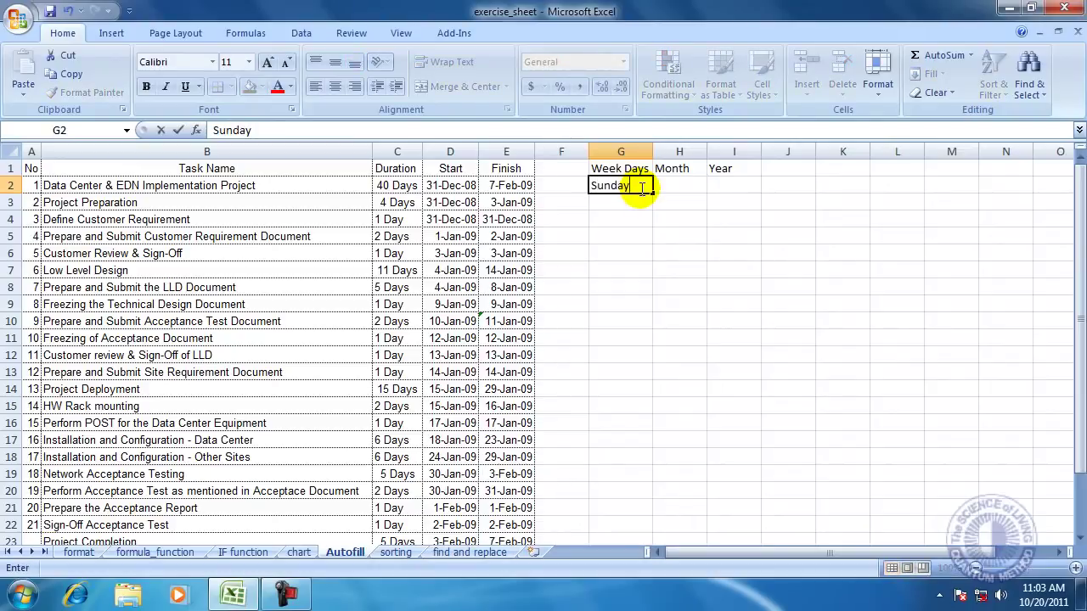
left_click(624, 232)
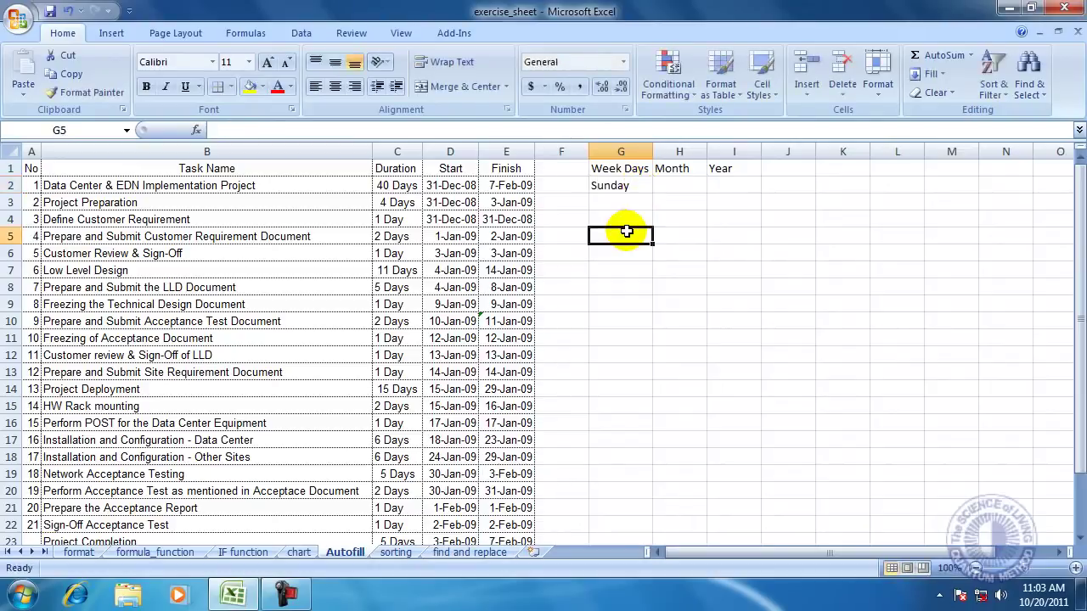
left_click(618, 186)
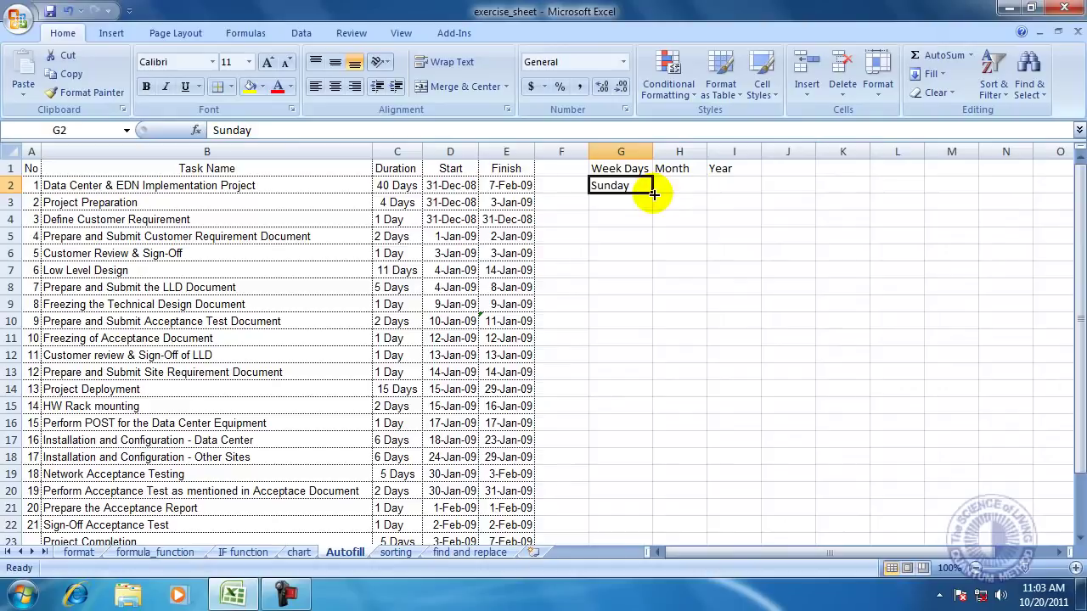
left_click_drag(653, 194, 645, 307)
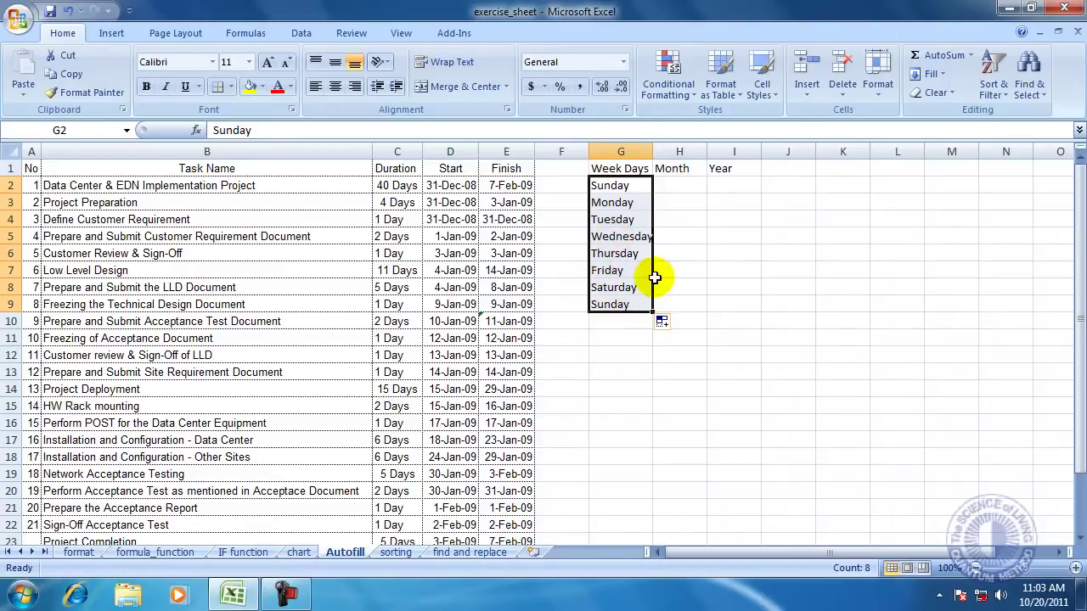
left_click(674, 287)
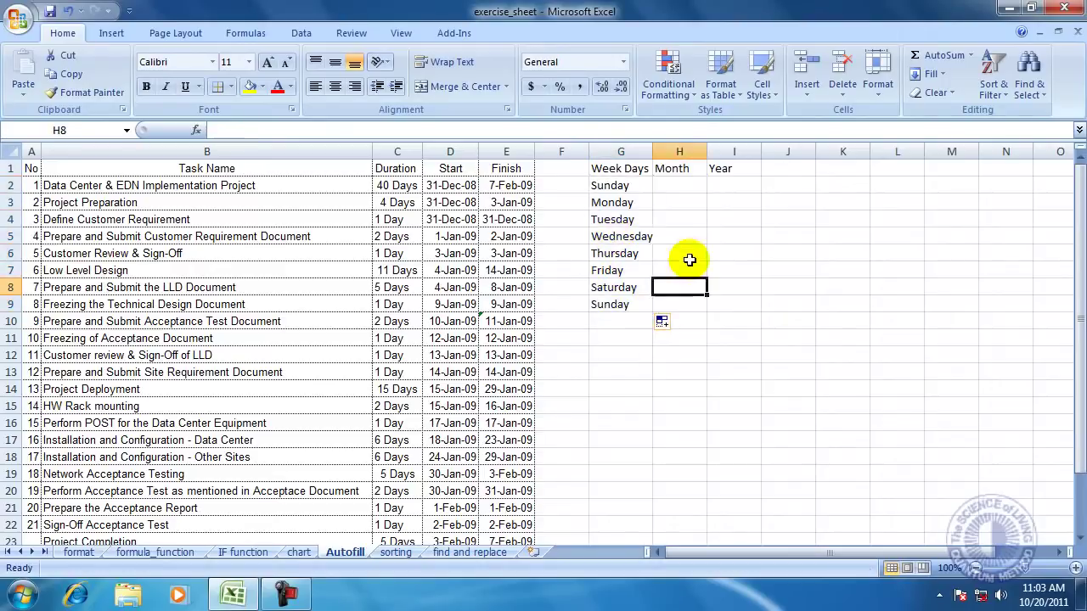
Enter January in H2 under Month and autofill the month names down to H9.
left_click(681, 182)
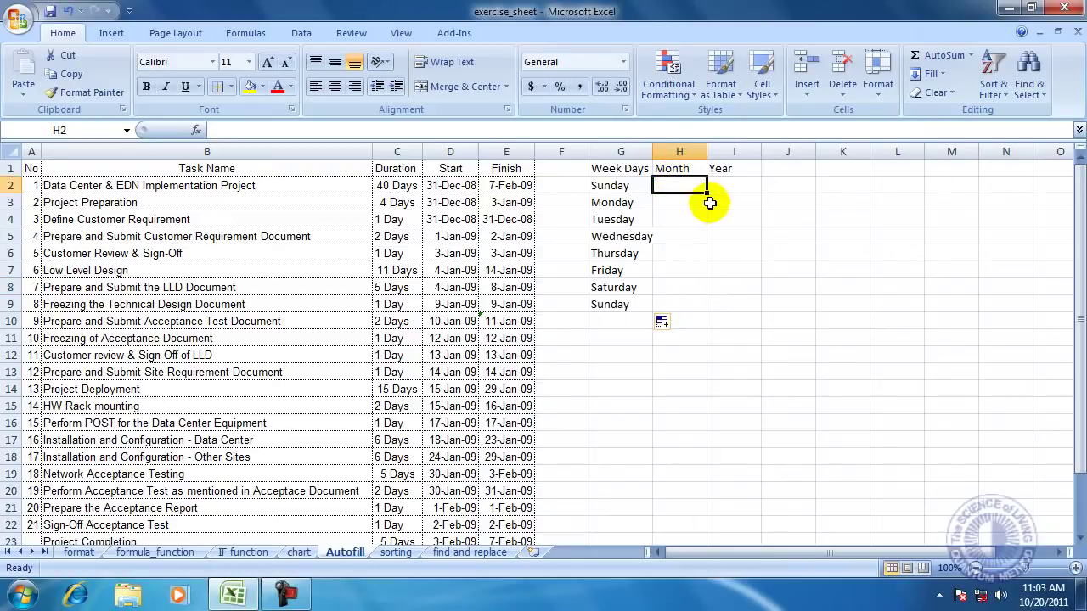
type("Ja")
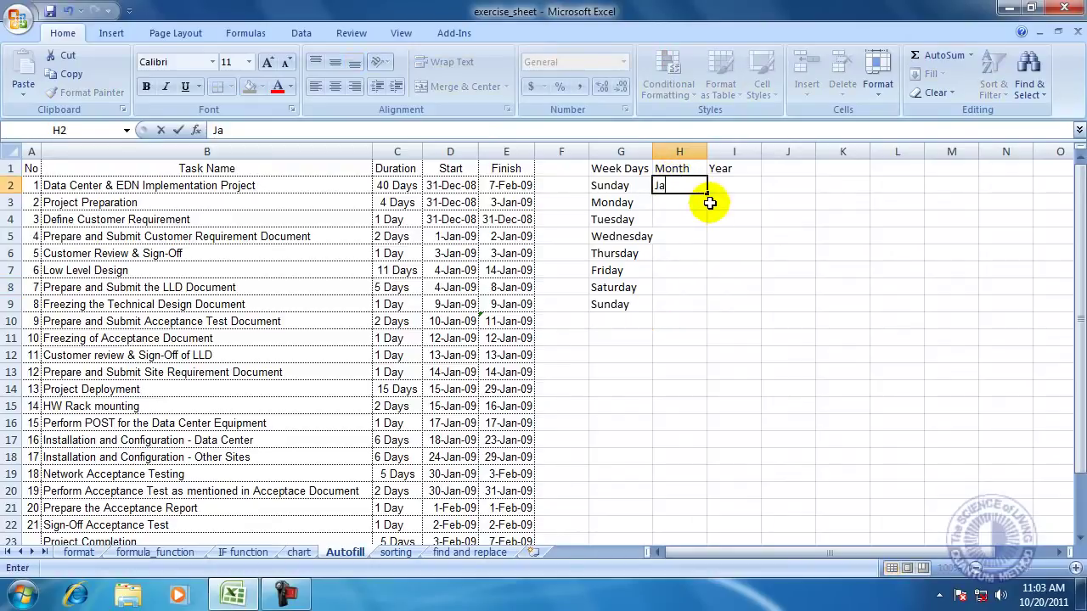
type("nuary")
left_click_drag(708, 194, 696, 302)
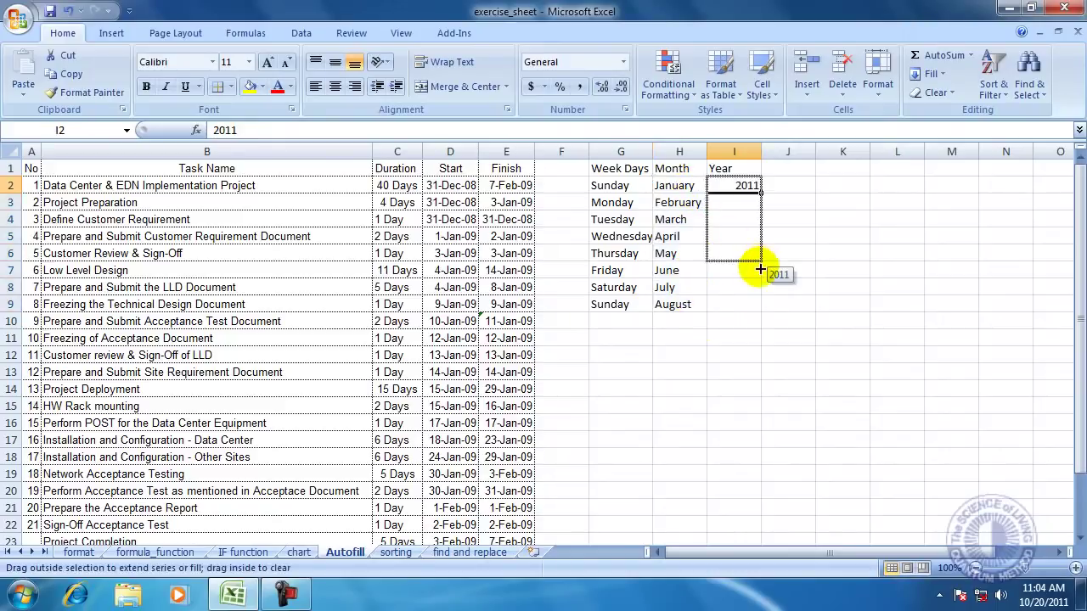
Fill the year 2011 from I2 down to I8 in the Year column, then reselect I2.
left_click_drag(757, 264, 762, 293)
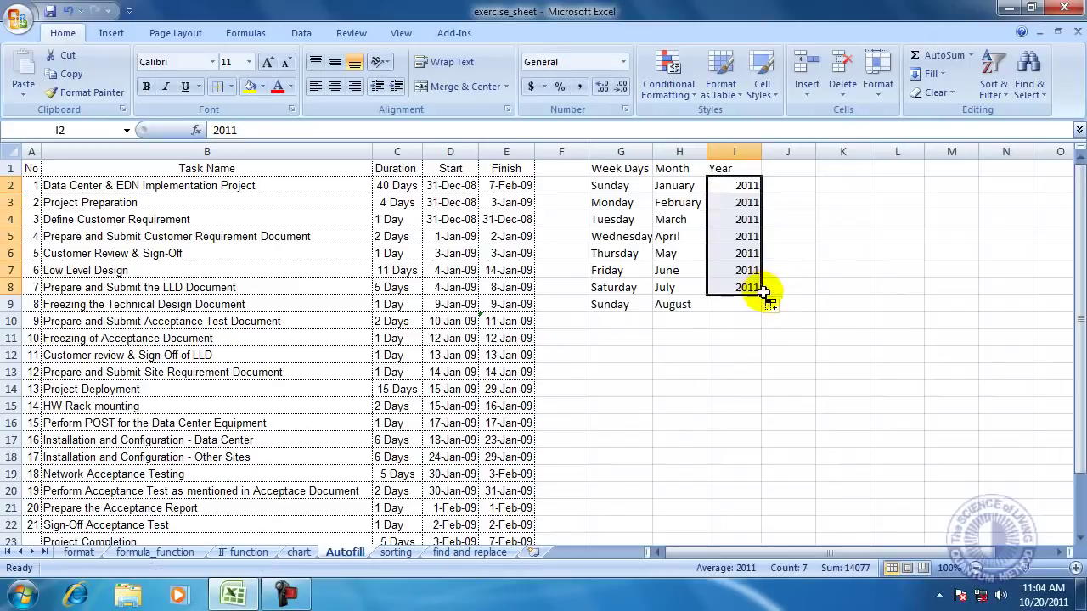
left_click(813, 250)
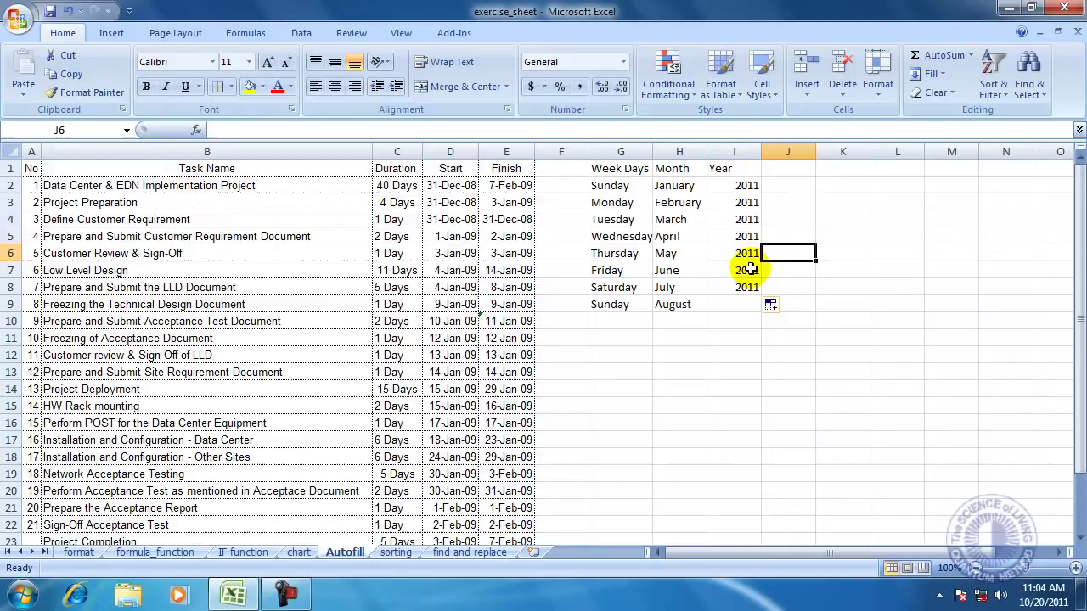
left_click(745, 186)
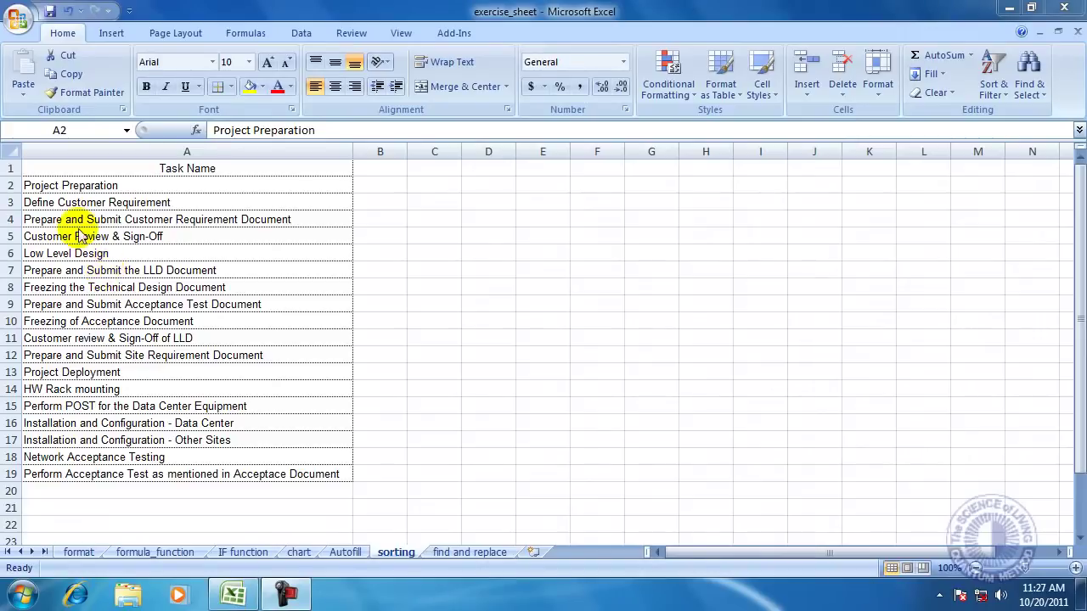
Sort the task names in cells A2:A19 of the sorting sheet from A to Z.
left_click(37, 187)
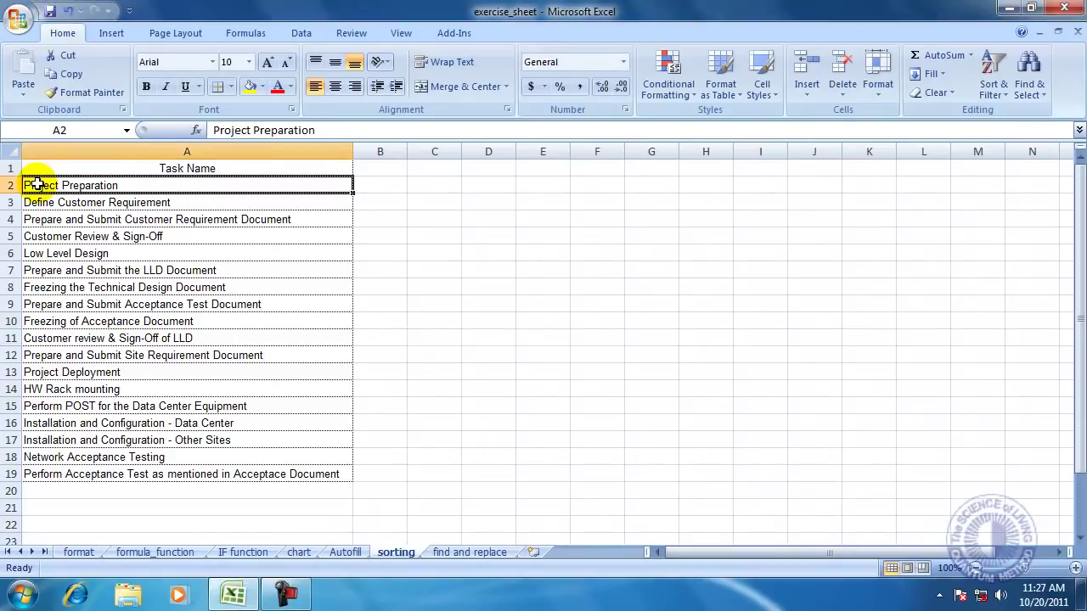
left_click_drag(38, 185, 57, 474)
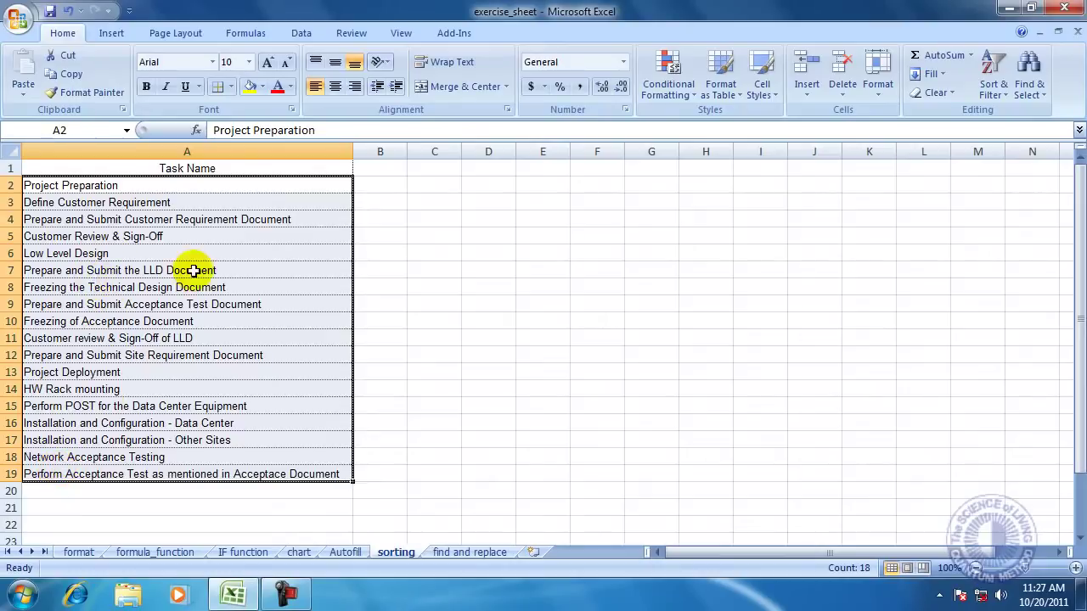
right_click(113, 300)
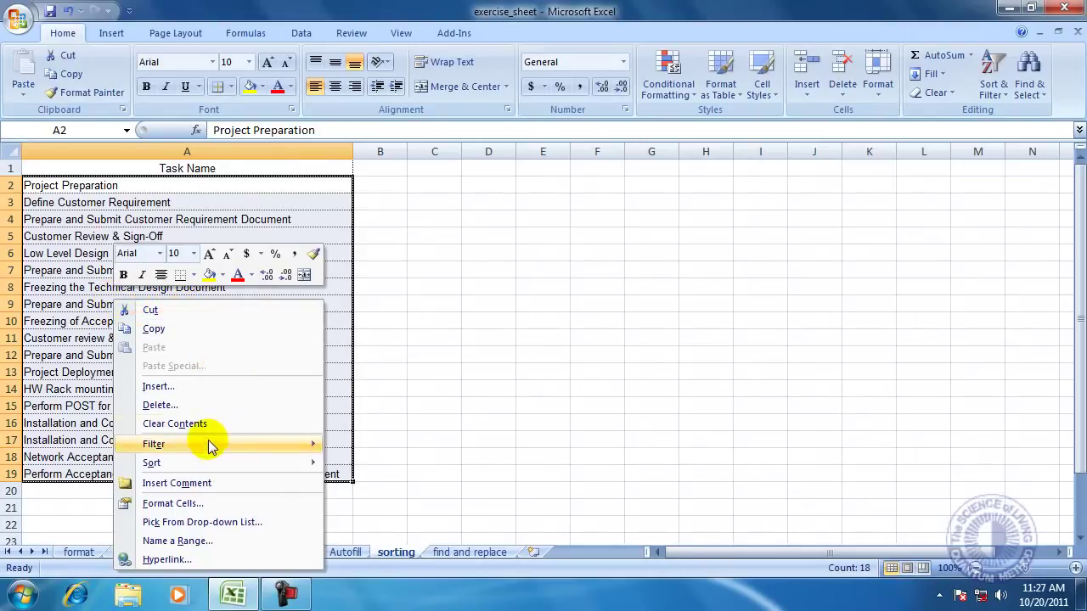
mouse_move(157, 468)
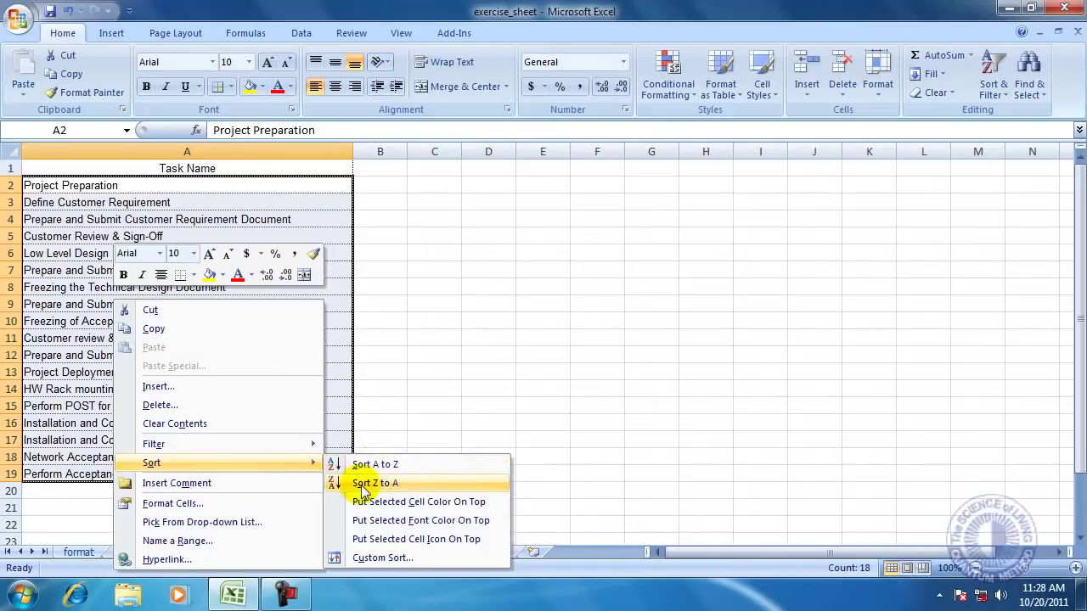
left_click(403, 469)
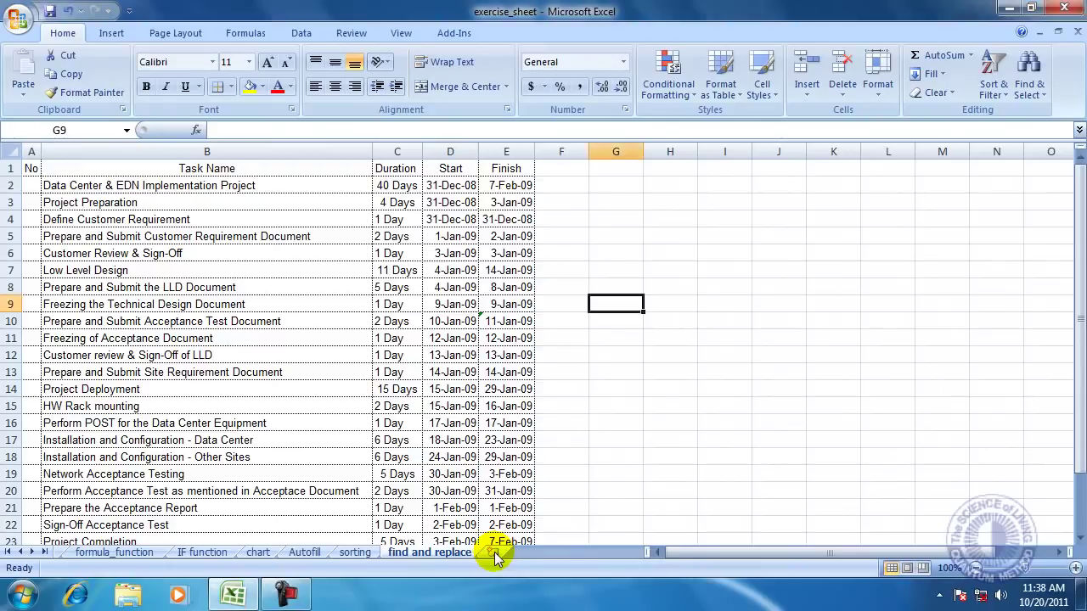
Insert a new worksheet after find and replace and enter the headings Sl No in A1 and Name in B1.
left_click(495, 553)
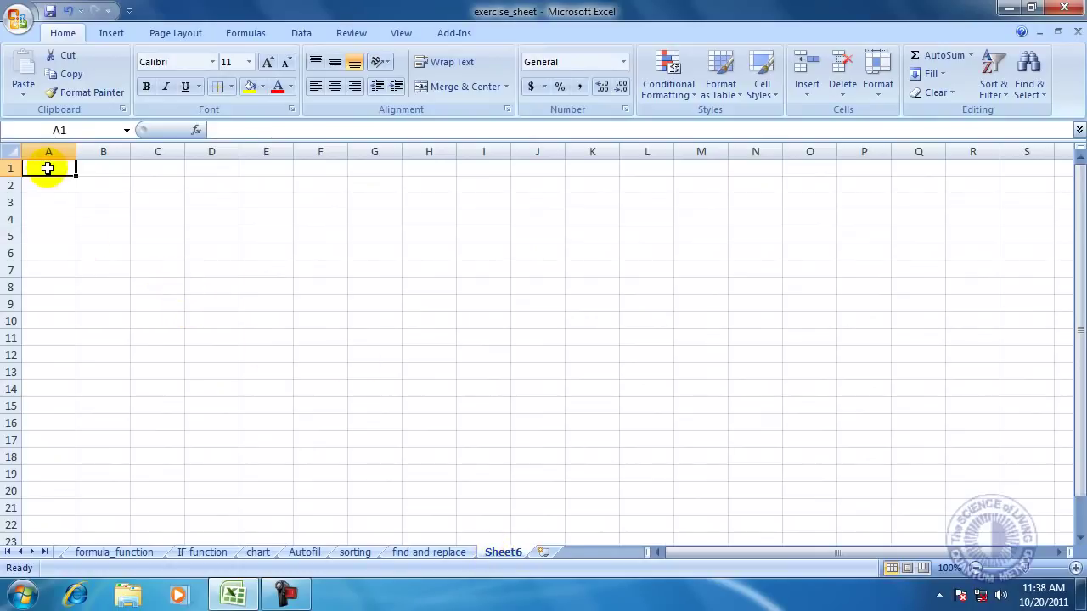
type("Sl No")
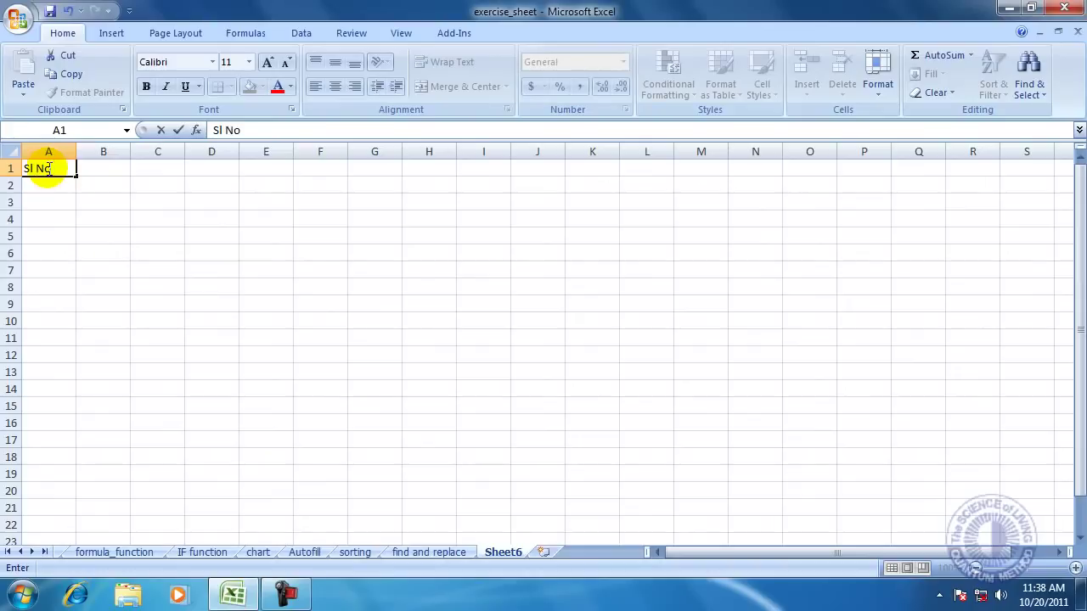
key("Tab")
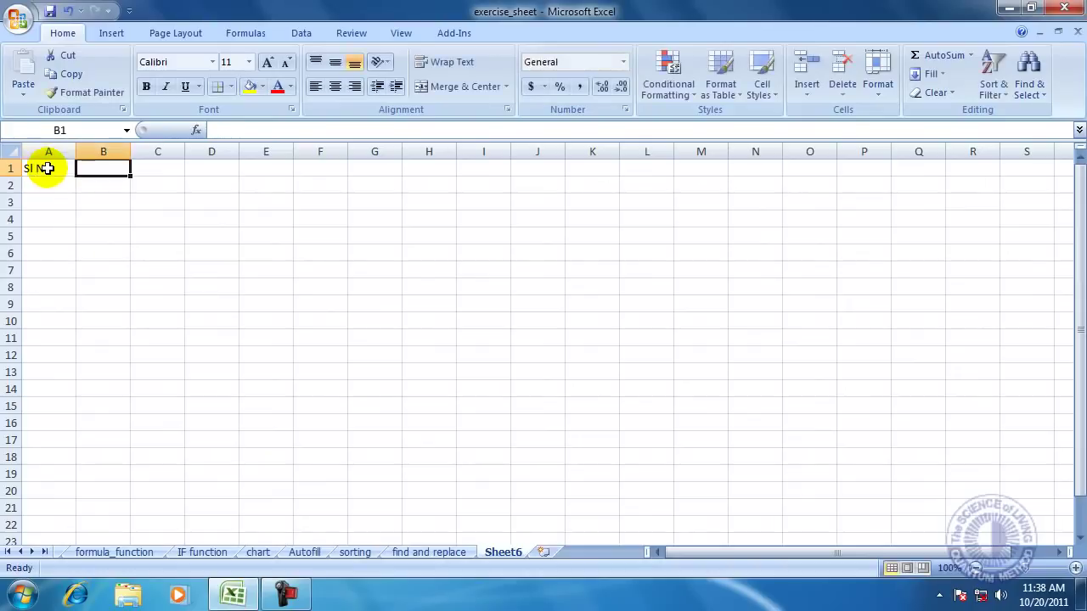
type("Name")
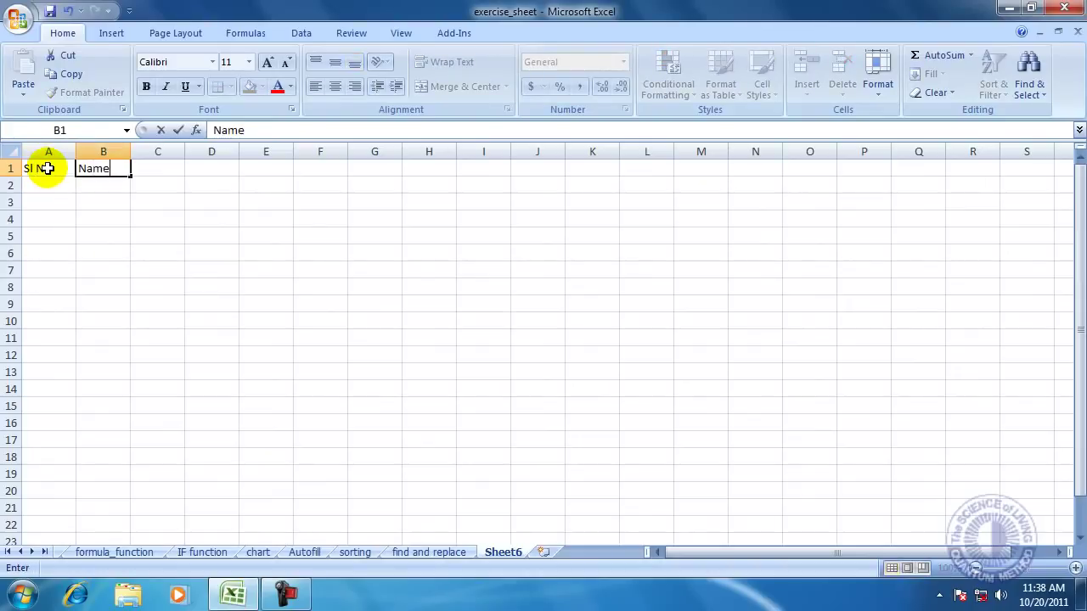
left_click(260, 220)
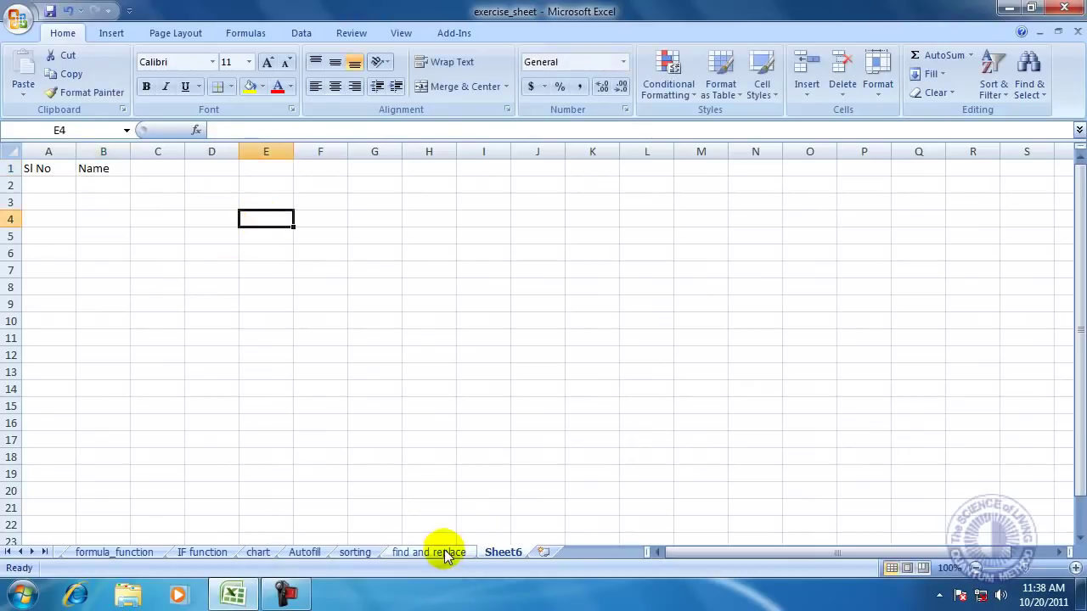
Switch back and forth between the find and replace, sorting and Sheet6 worksheets, ending on Sheet6.
left_click(397, 552)
left_click(358, 551)
left_click(401, 553)
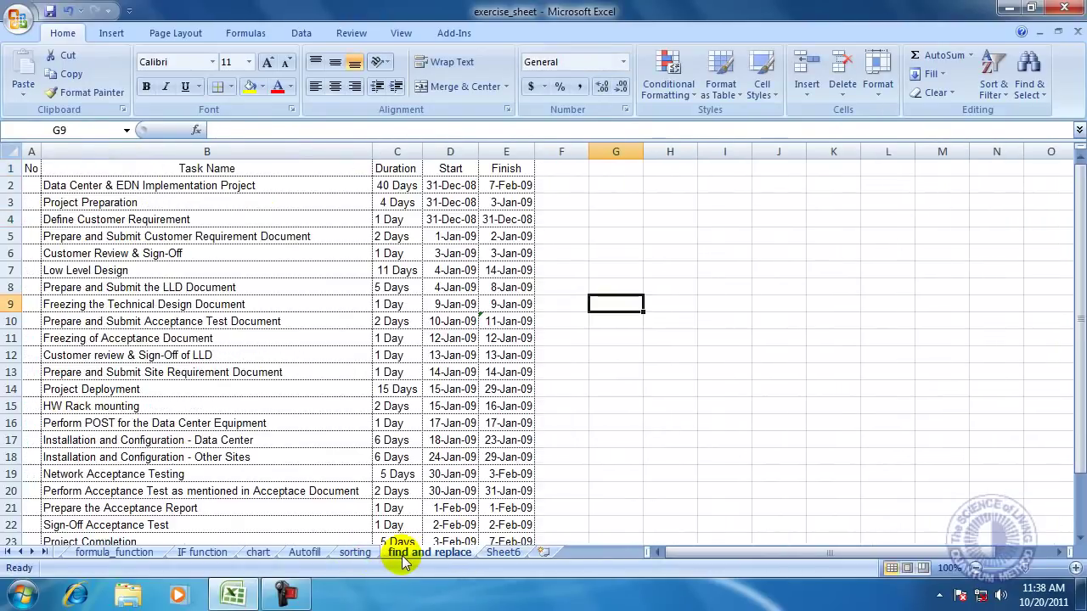
left_click(500, 552)
left_click(424, 552)
left_click(361, 552)
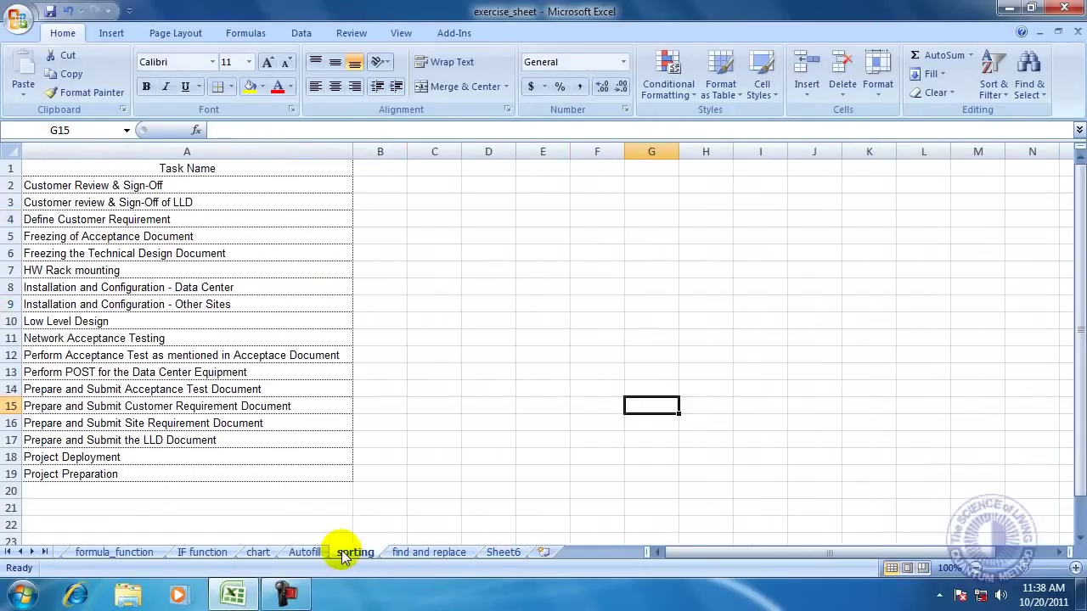
left_click(503, 553)
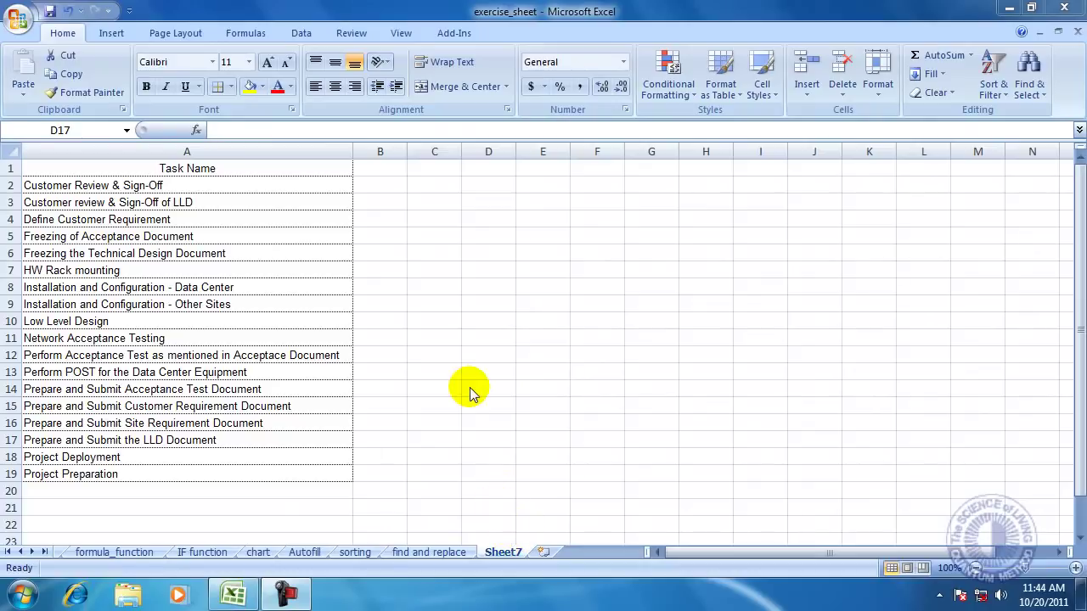
Rename the Sheet7 worksheet as Task.
left_click(496, 553)
right_click(495, 552)
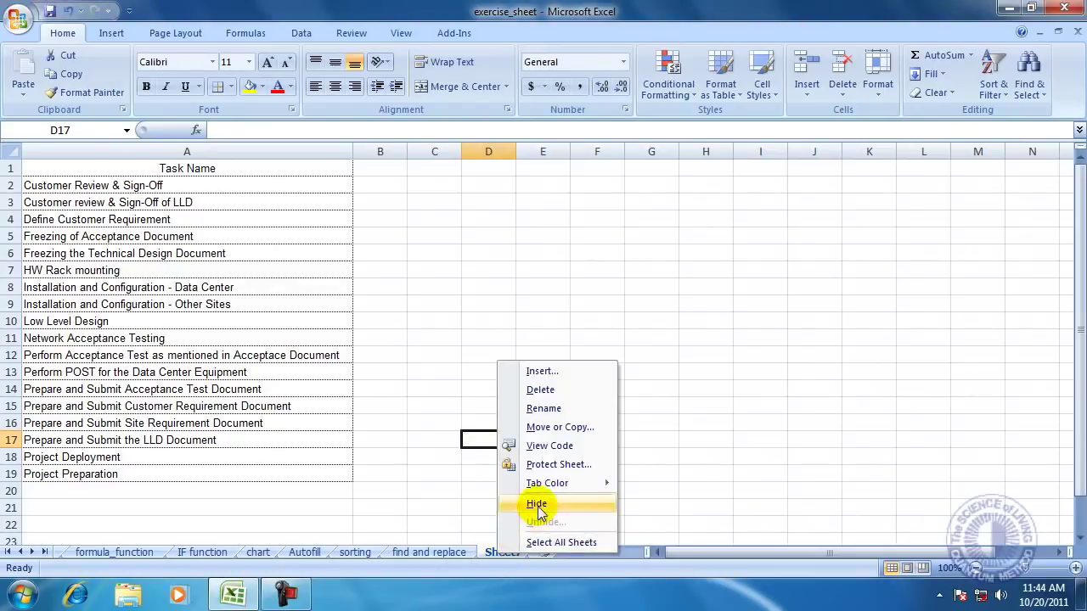
left_click(568, 407)
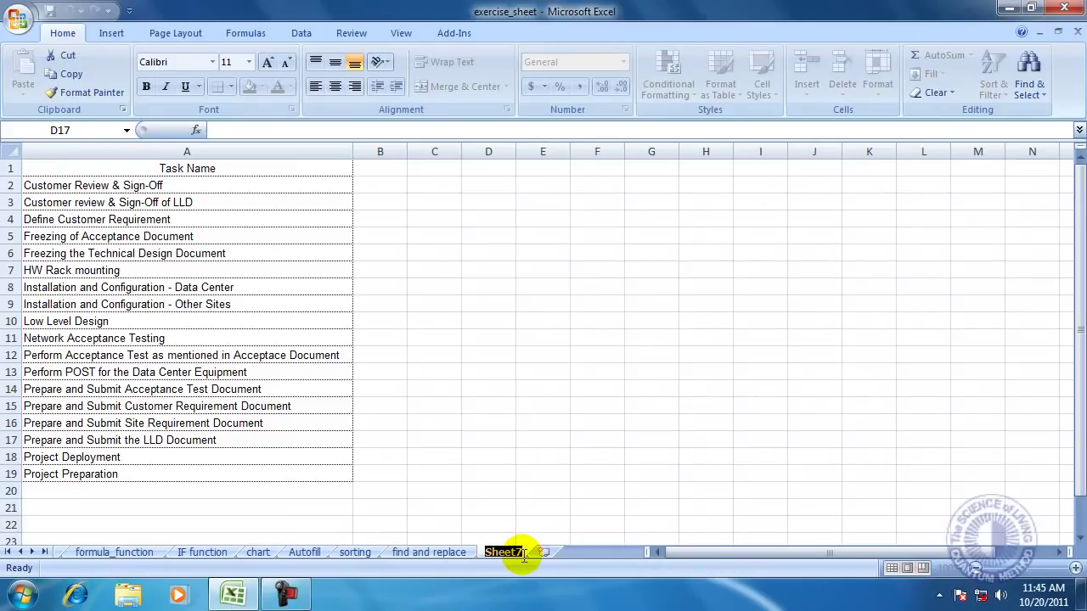
type("Task")
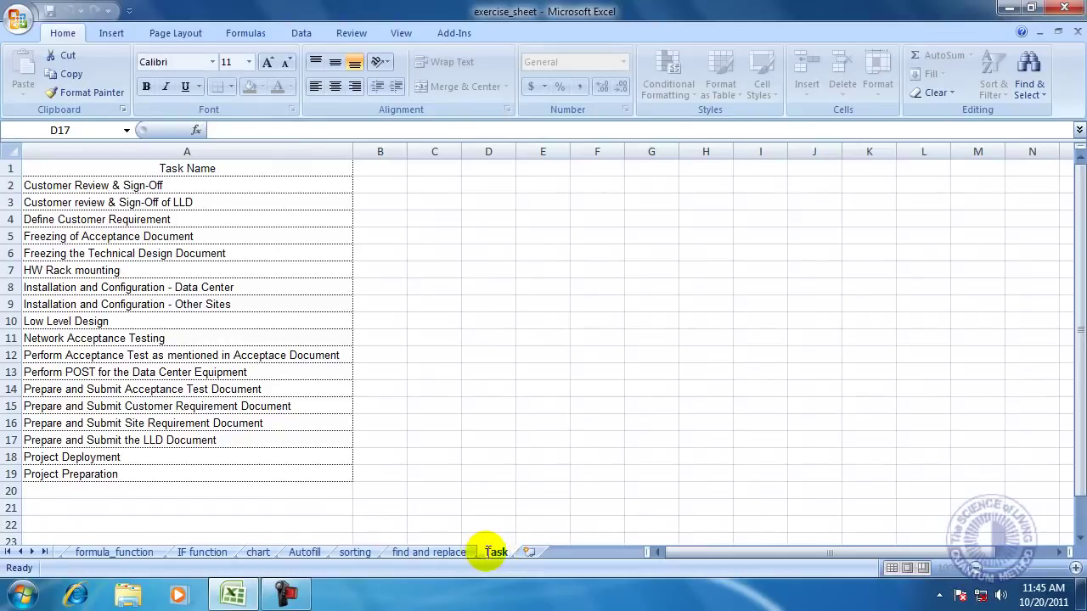
key("Return")
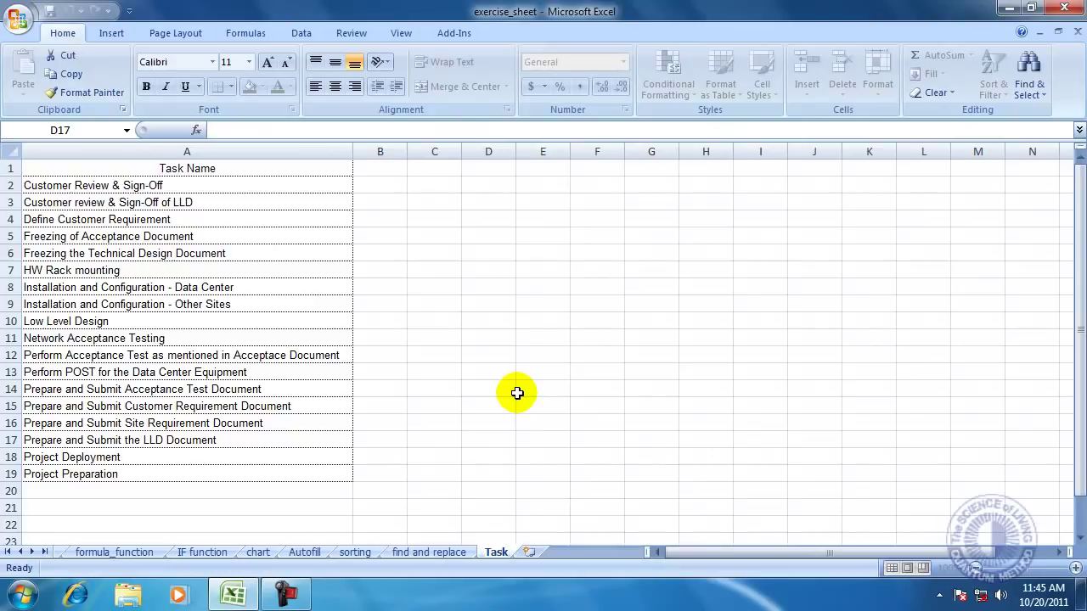
left_click(517, 392)
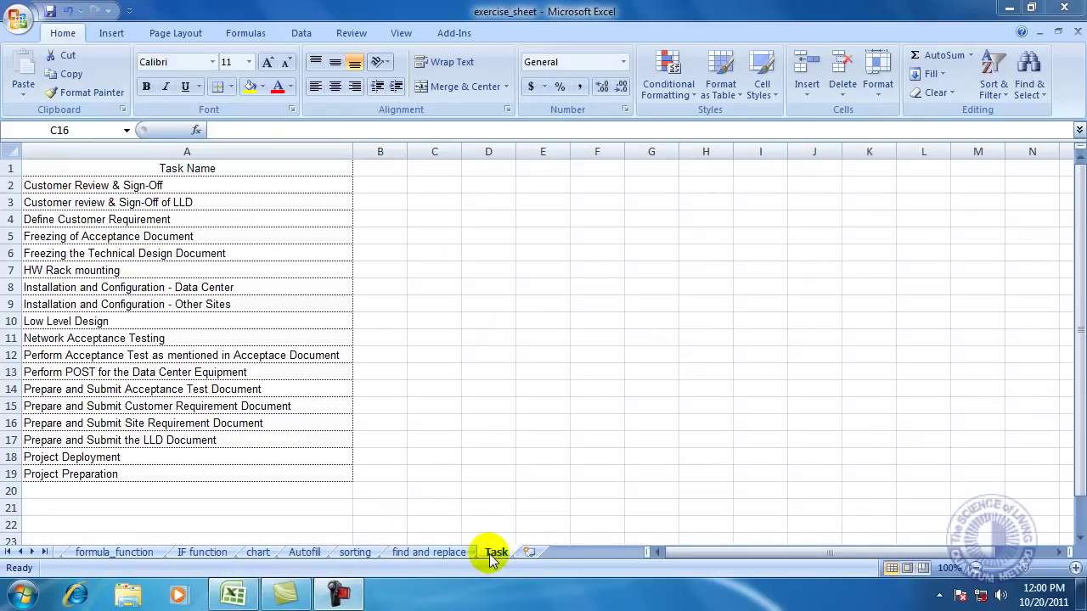
Move the chart worksheet within exercise_sheet.xlsx so that it sits before the Task sheet.
left_click(255, 554)
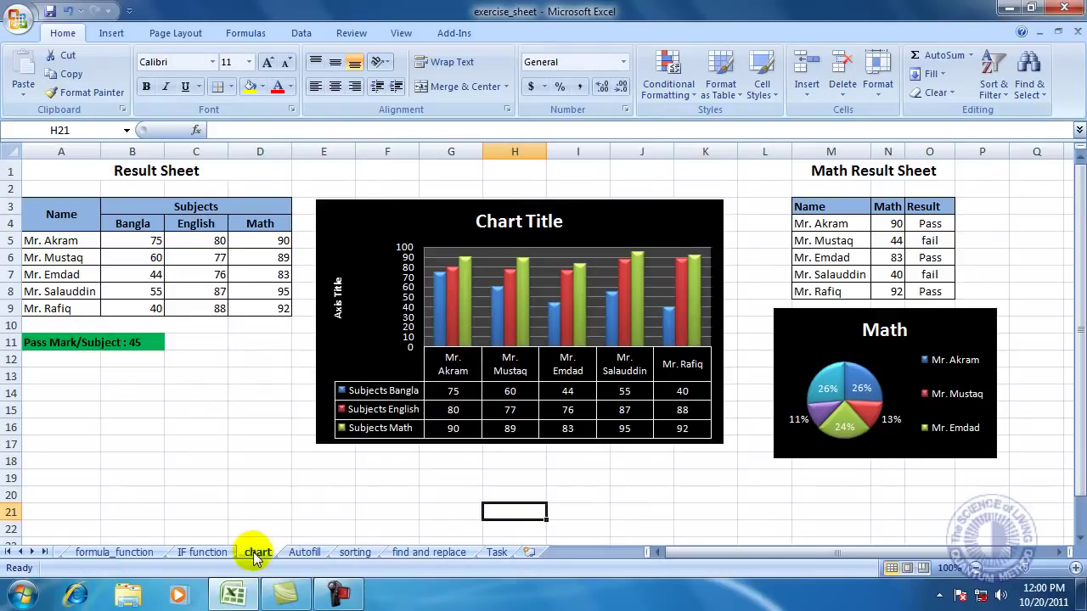
right_click(253, 552)
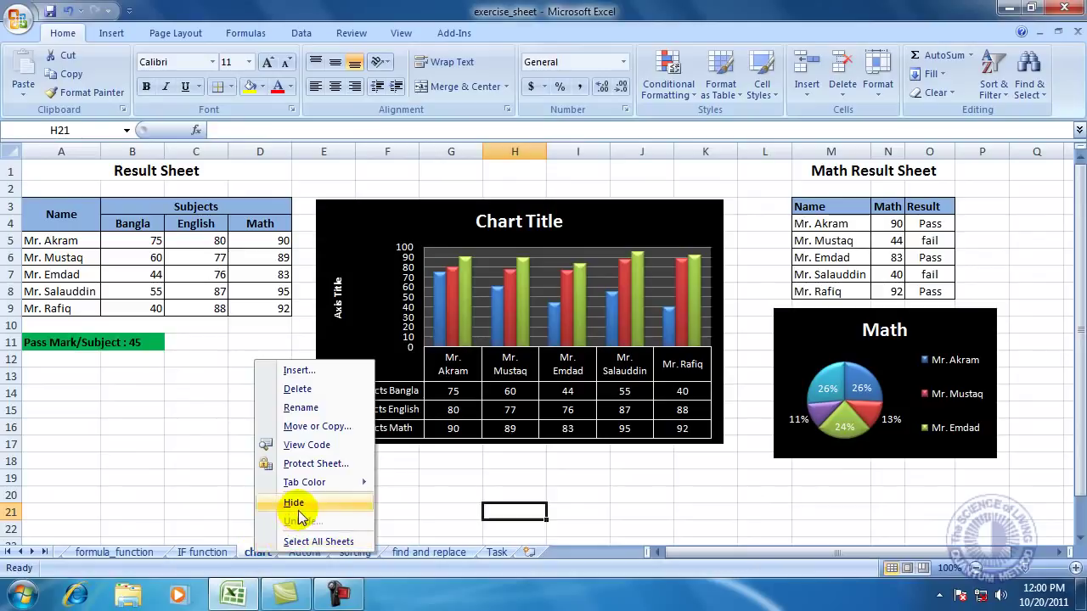
left_click(319, 428)
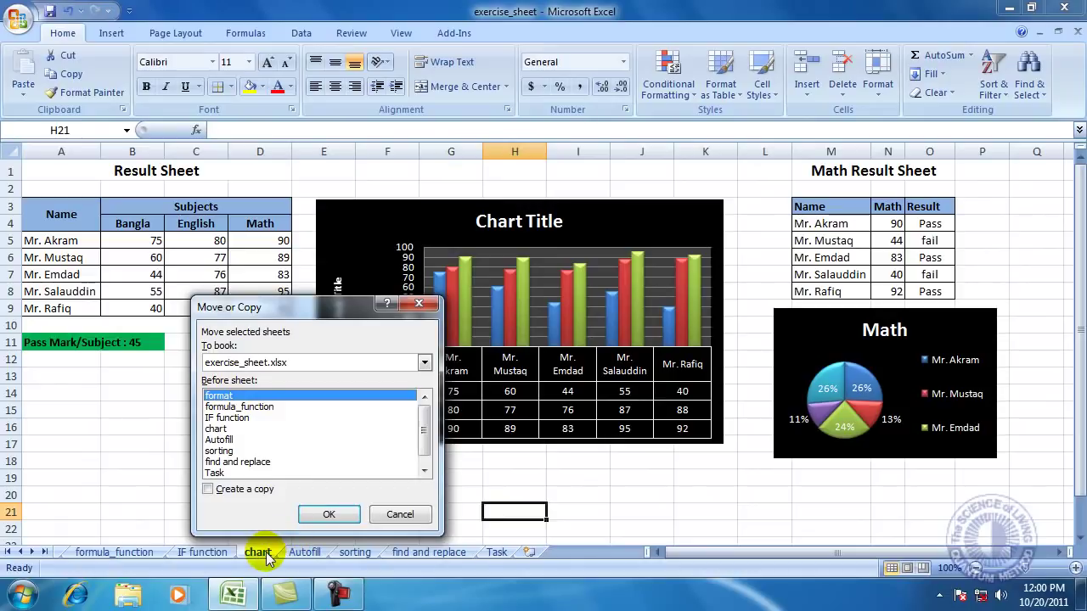
left_click(216, 474)
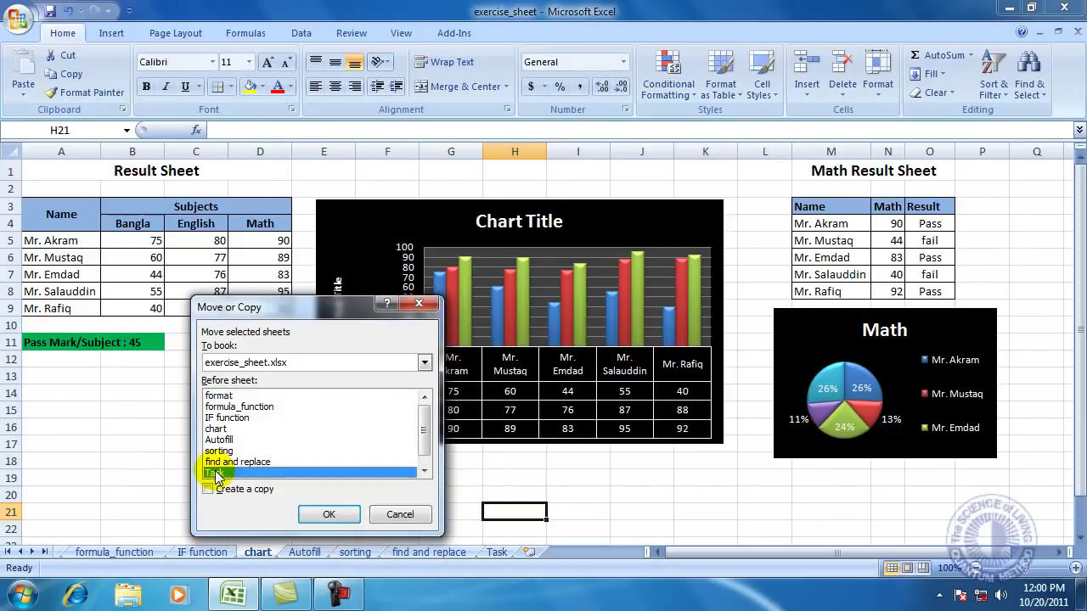
left_click(345, 516)
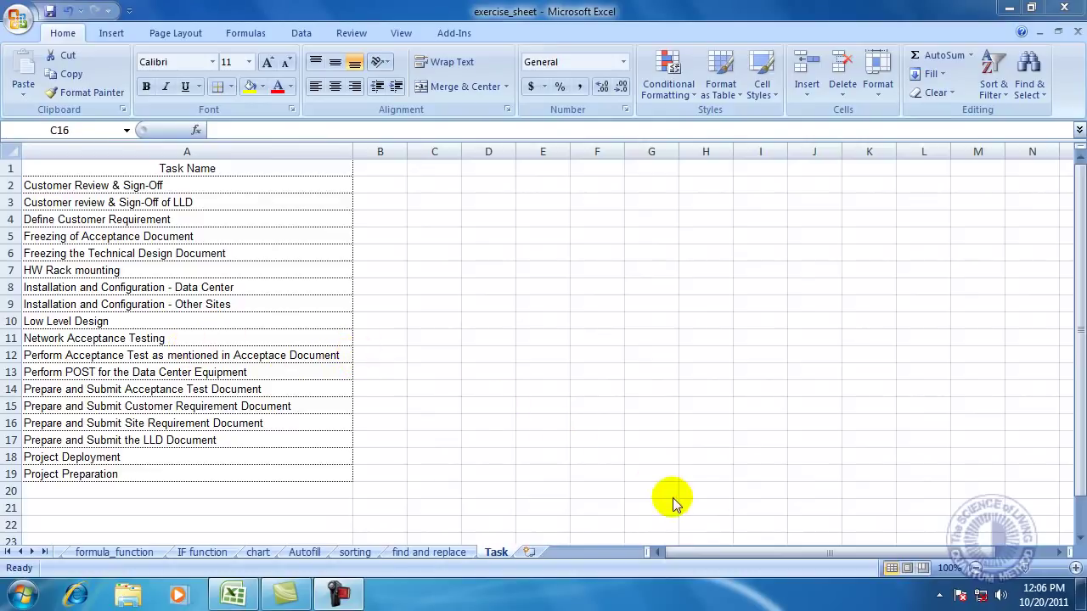
Create a copy of the Task worksheet in exercise_sheet.xlsx, placed before the chart sheet.
left_click(494, 552)
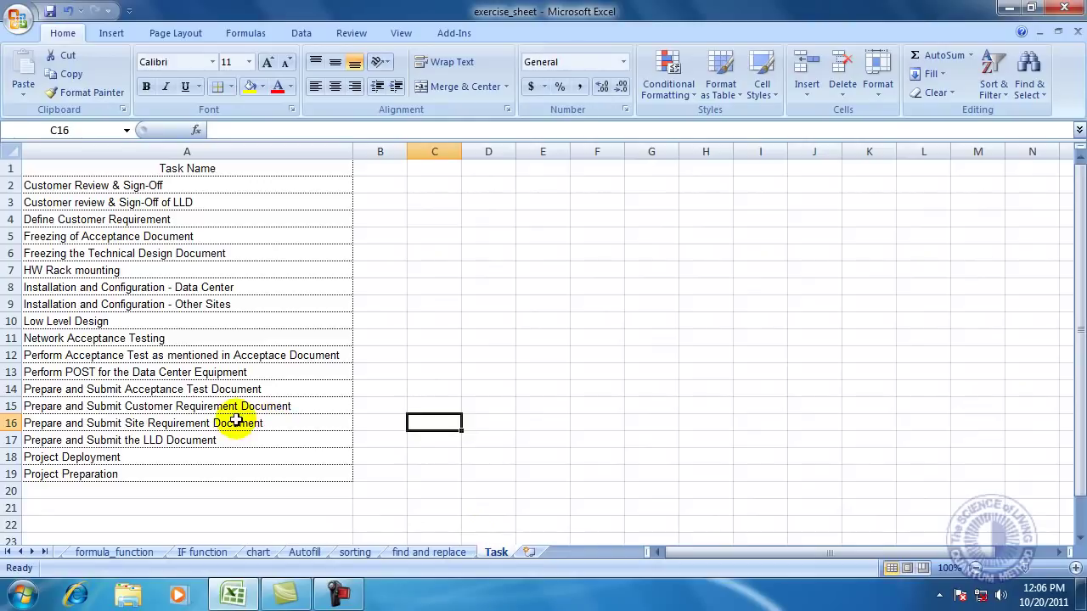
right_click(490, 552)
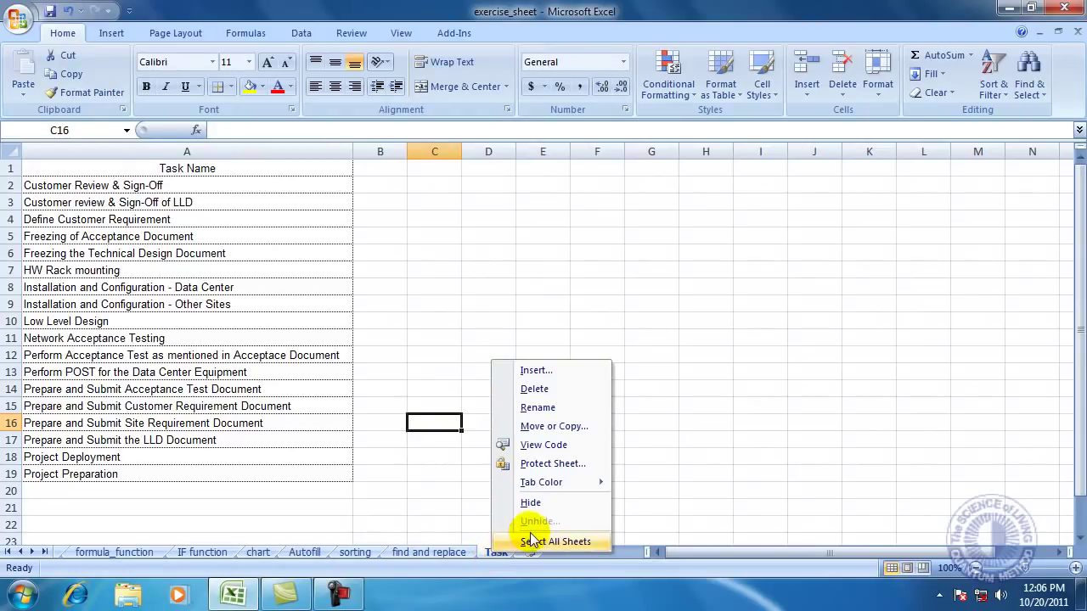
left_click(559, 430)
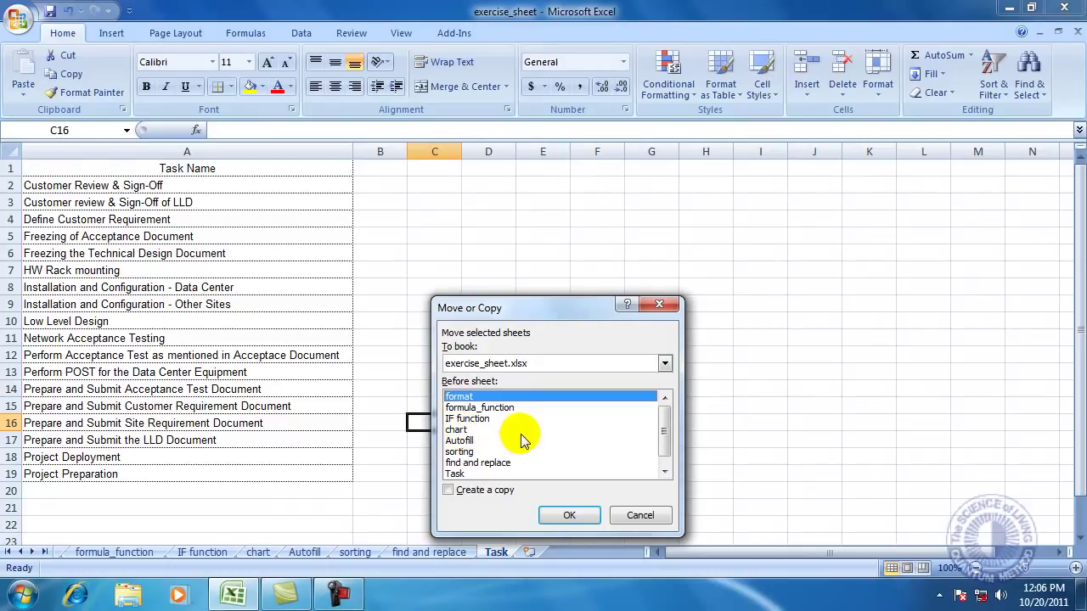
left_click(458, 429)
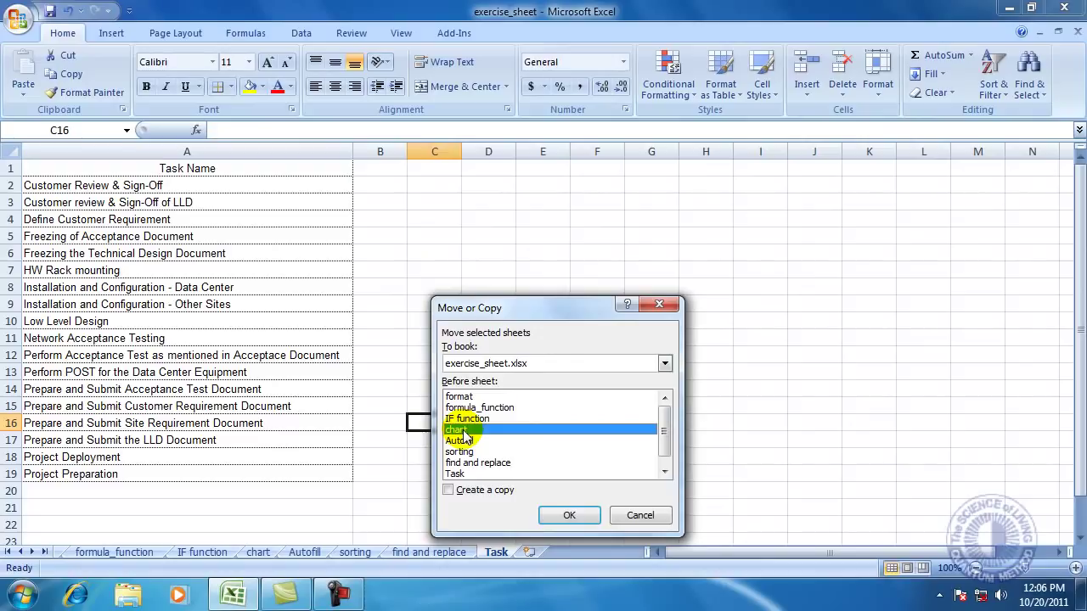
left_click(448, 491)
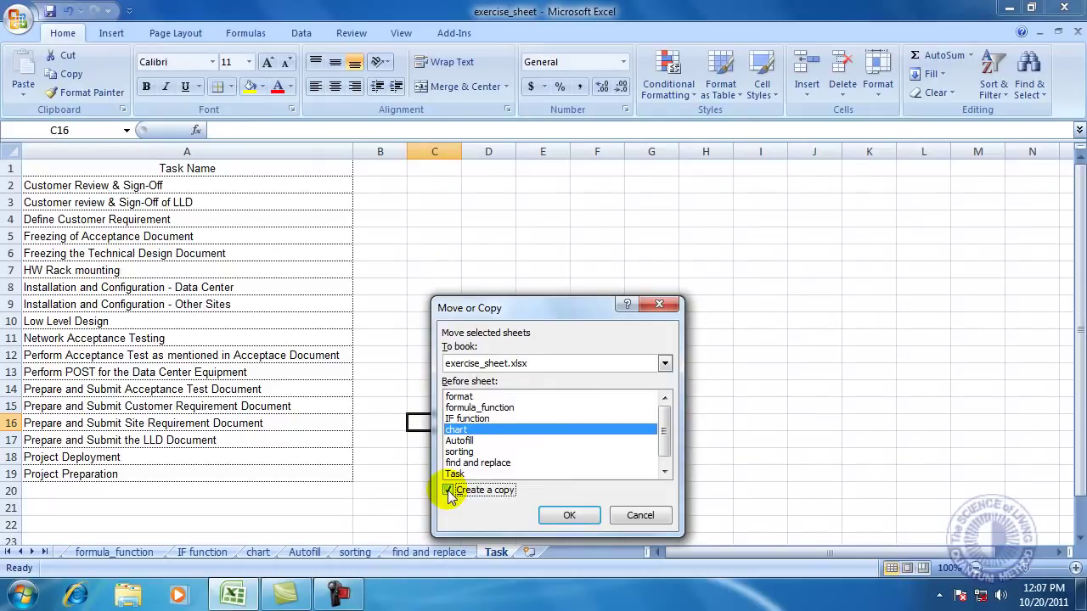
left_click(566, 515)
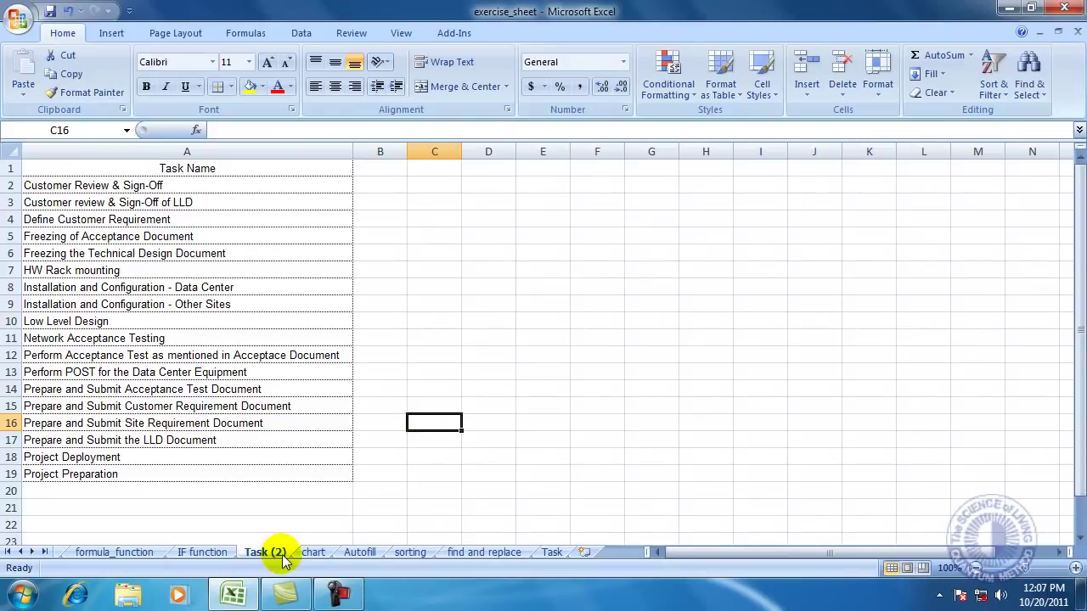
Insert a blank column before the Task Name column on the copied Task sheet.
left_click(232, 404)
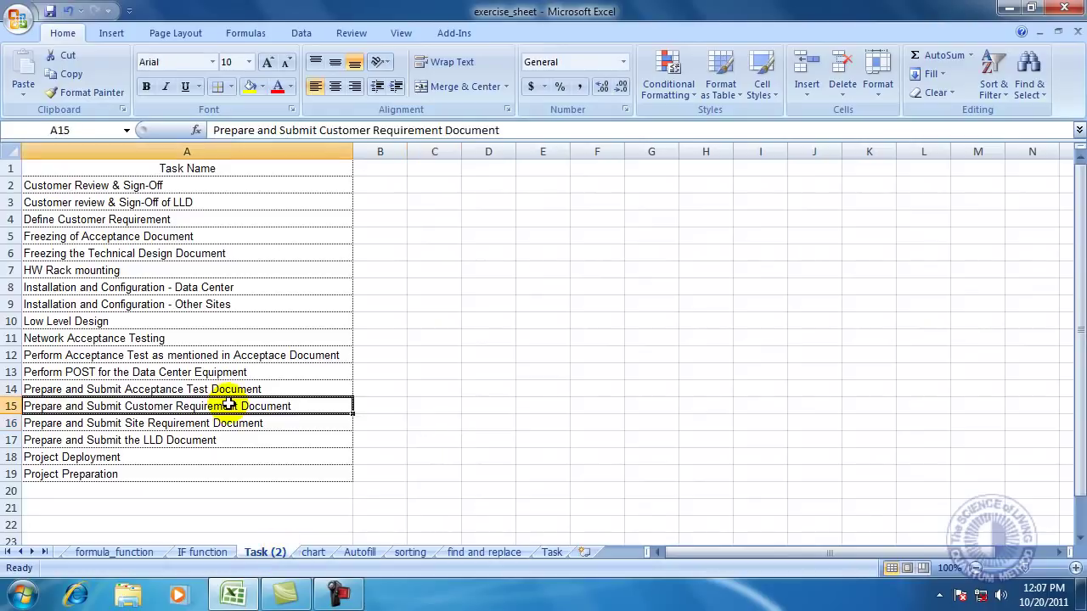
left_click(270, 320)
left_click(26, 151)
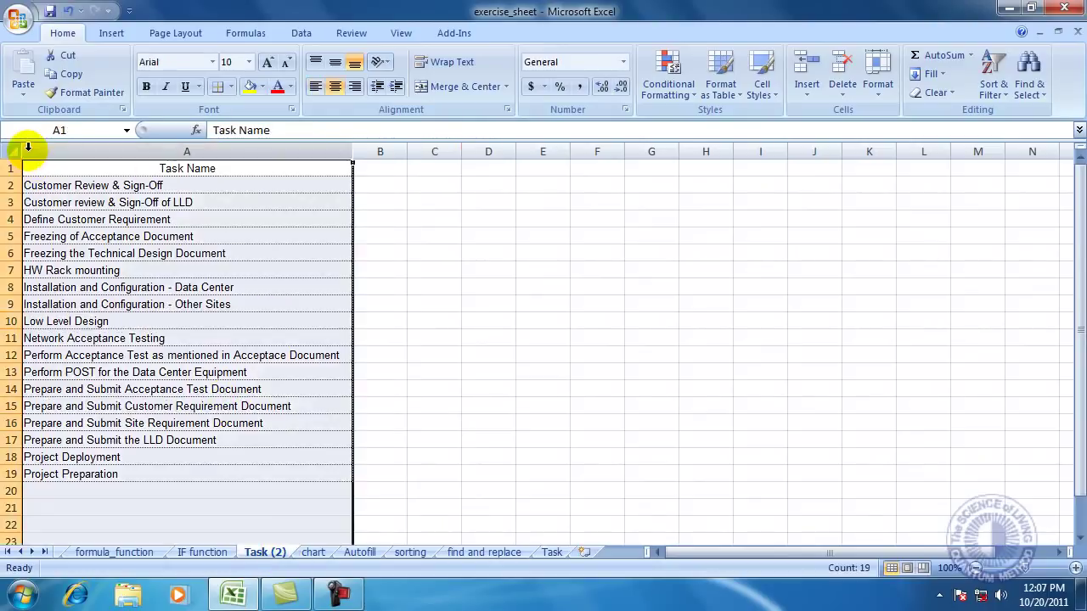
right_click(155, 151)
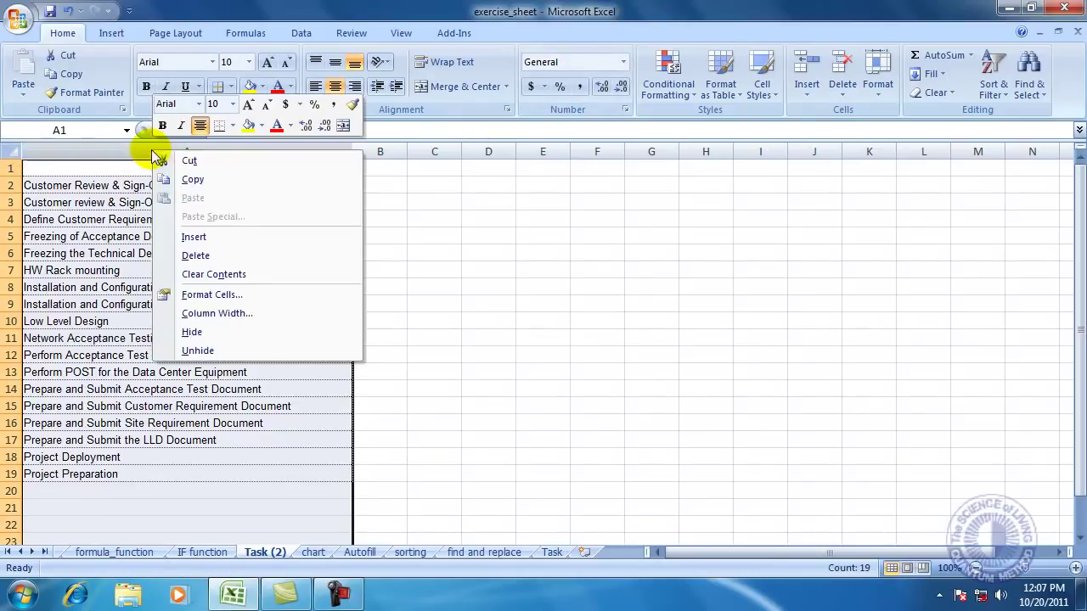
left_click(216, 236)
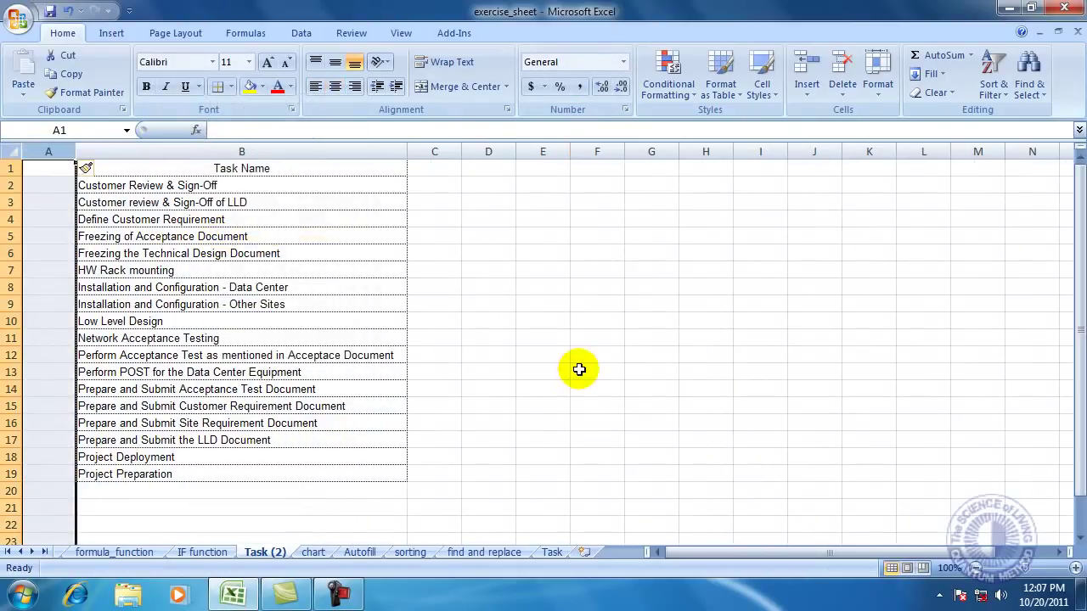
left_click(579, 371)
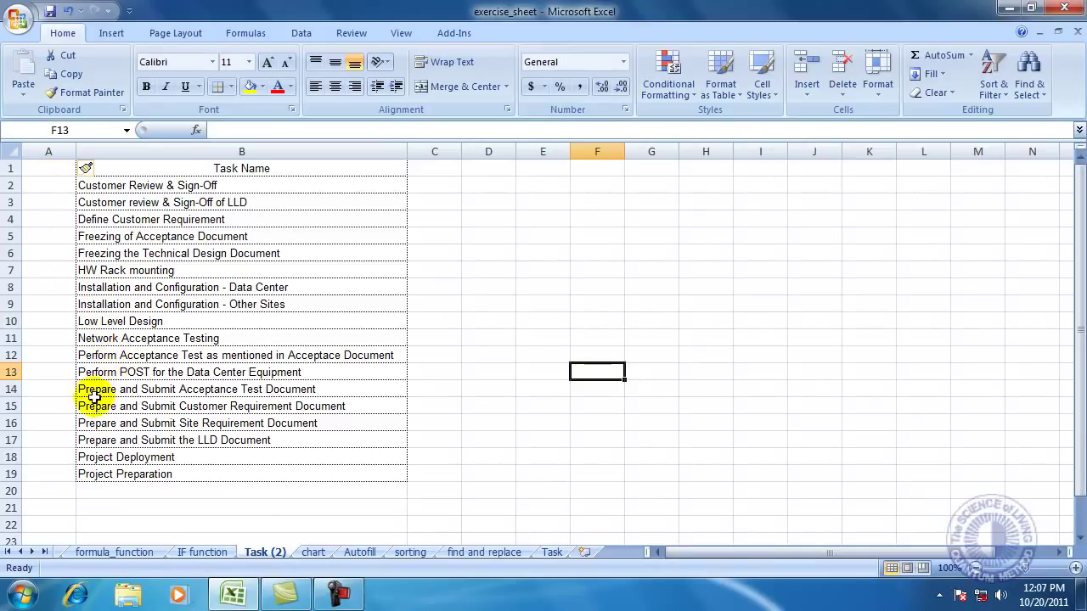